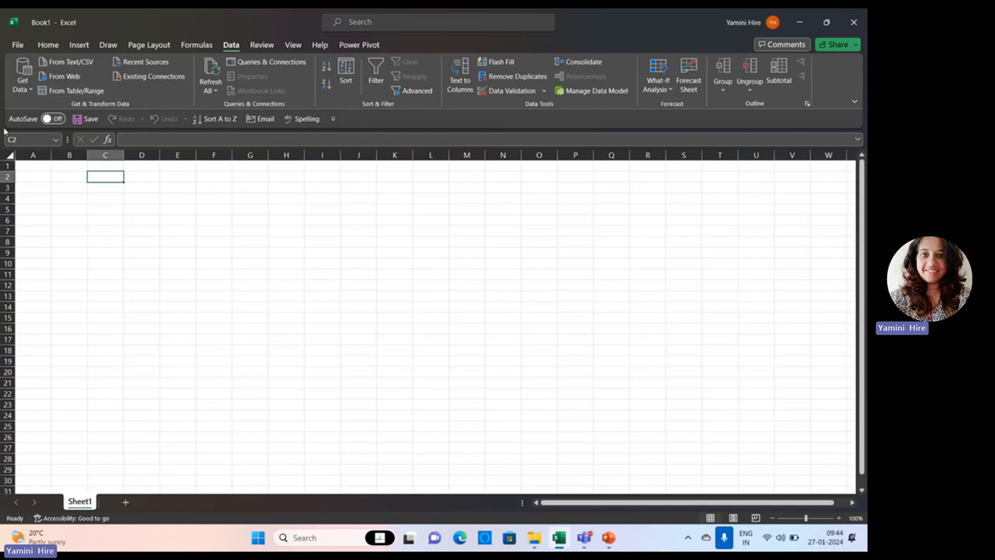
Import the text file Sample1-TXT from the Module 2 folder in Excel Fundamentals, starting at cell A1.
left_click(36, 165)
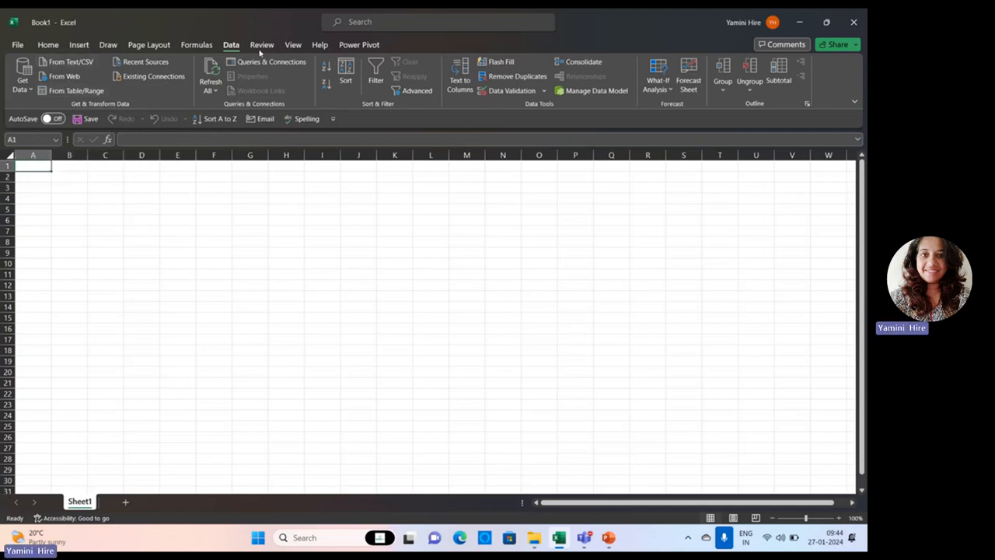
left_click(71, 62)
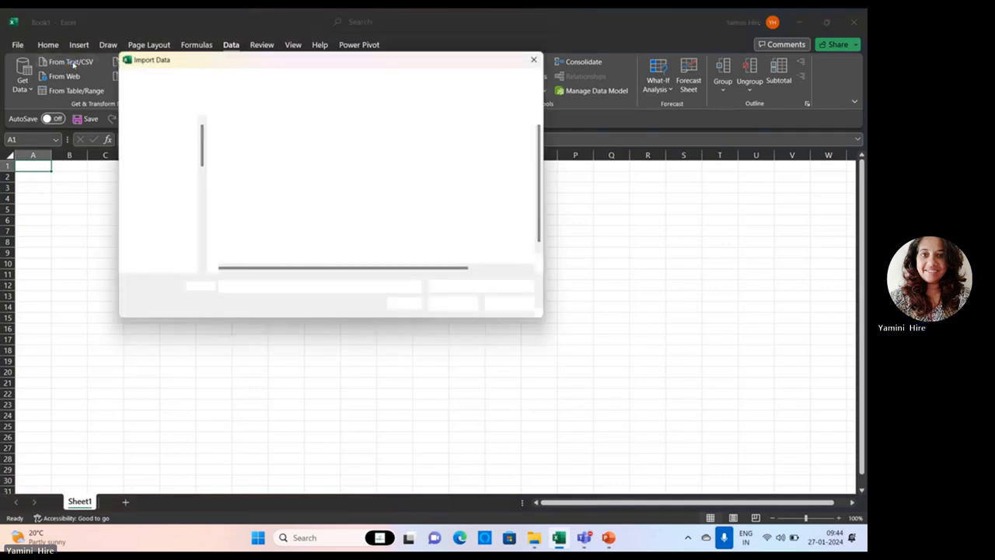
double_click(251, 180)
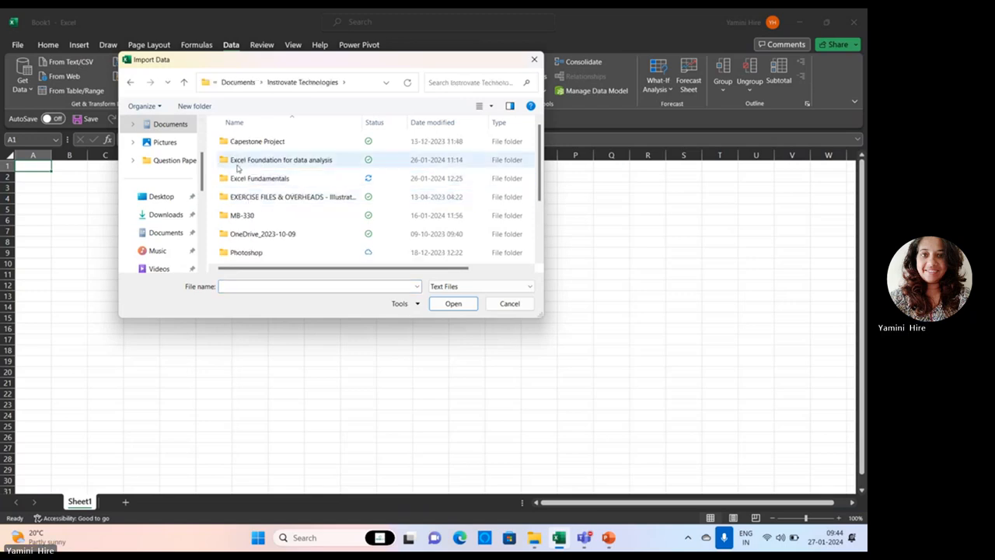
left_click(243, 182)
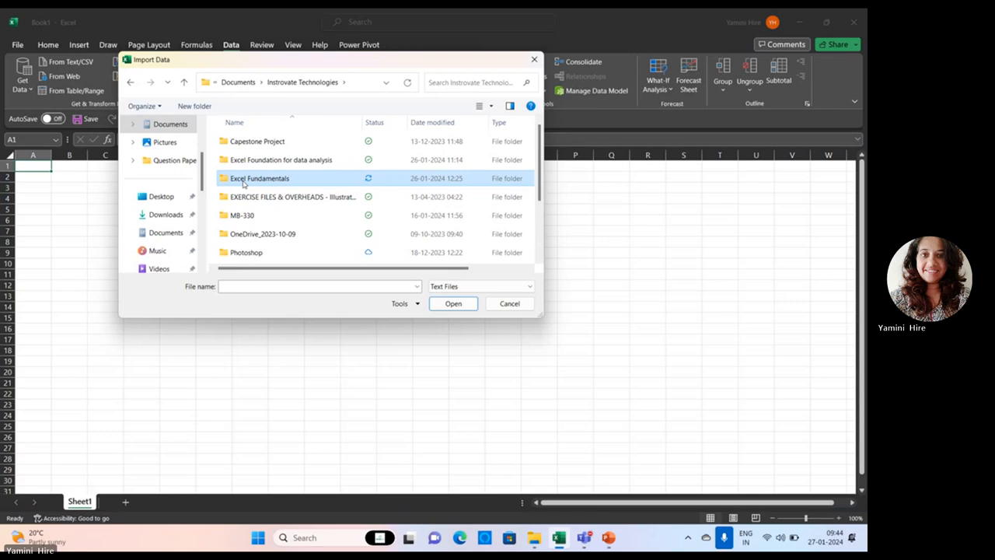
double_click(243, 183)
double_click(233, 162)
left_click(232, 162)
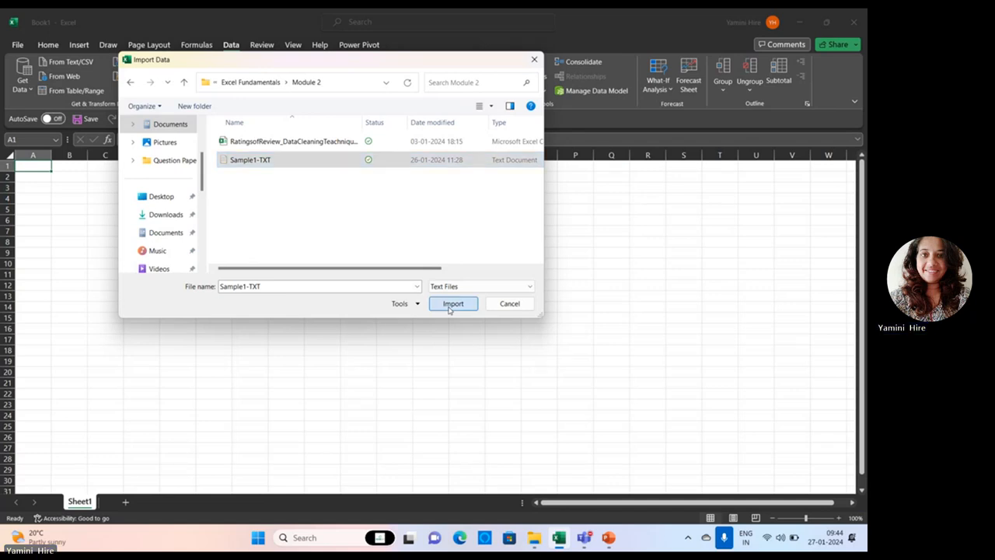
left_click(451, 306)
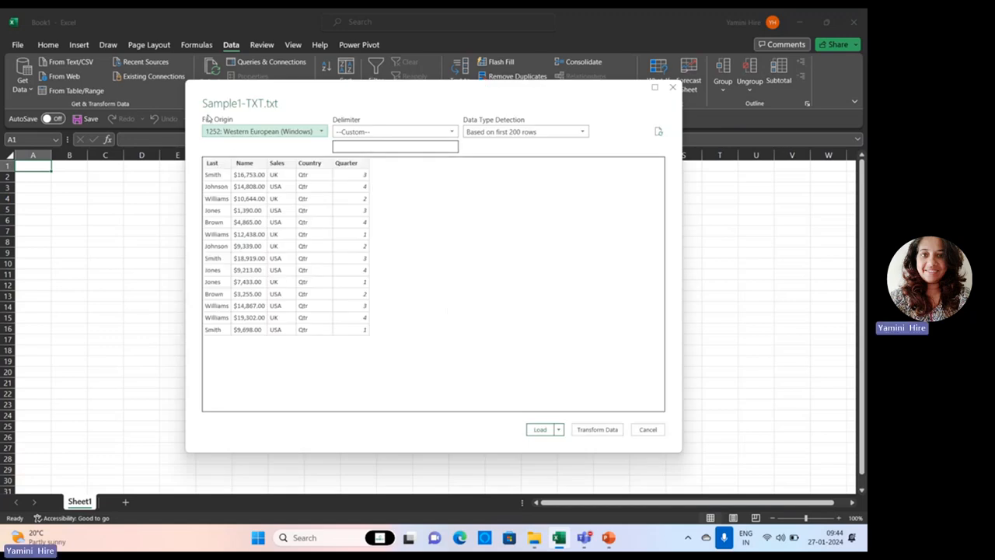
Compare the Comma, Semicolon and Space delimiters in the import preview and return the delimiter to Custom.
left_click(372, 135)
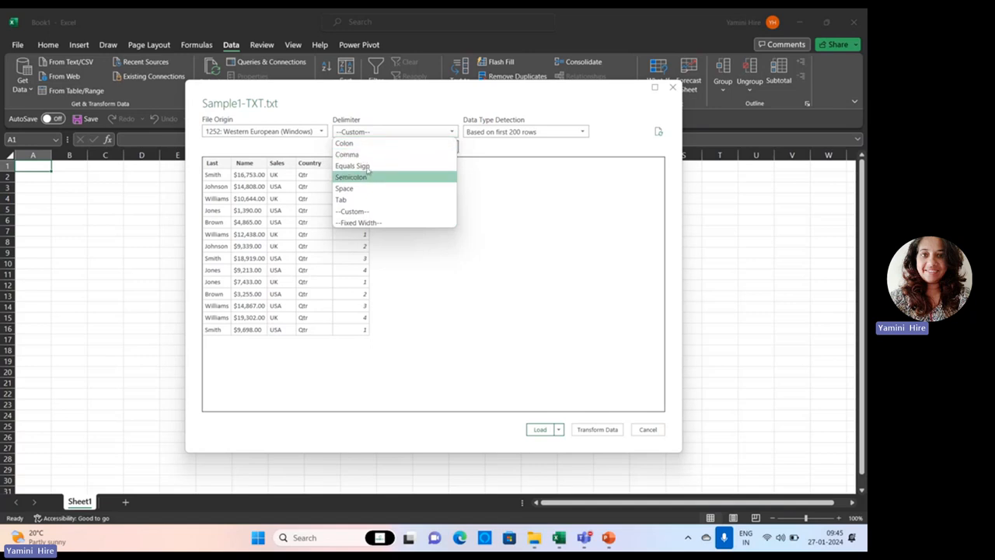
left_click(392, 211)
left_click(497, 133)
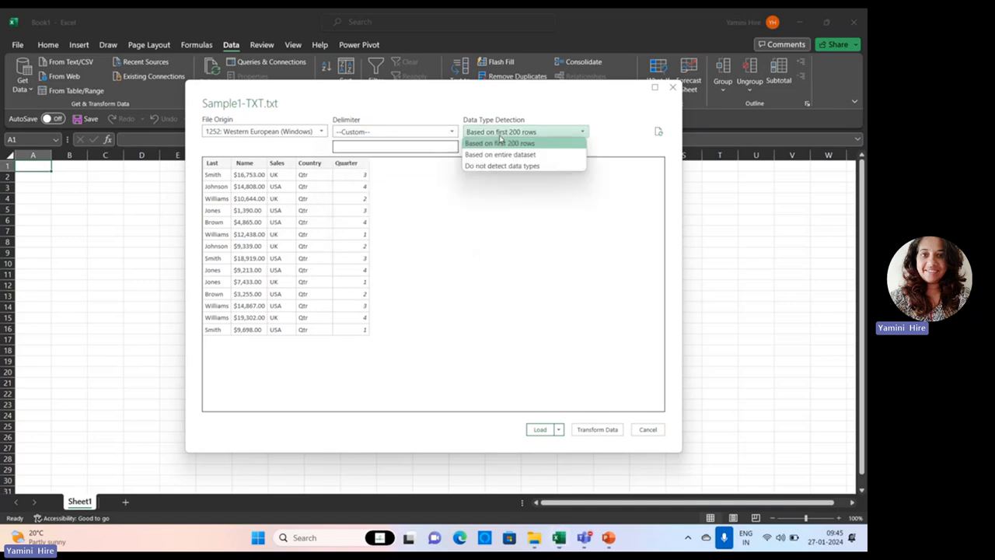
left_click(393, 132)
left_click(387, 152)
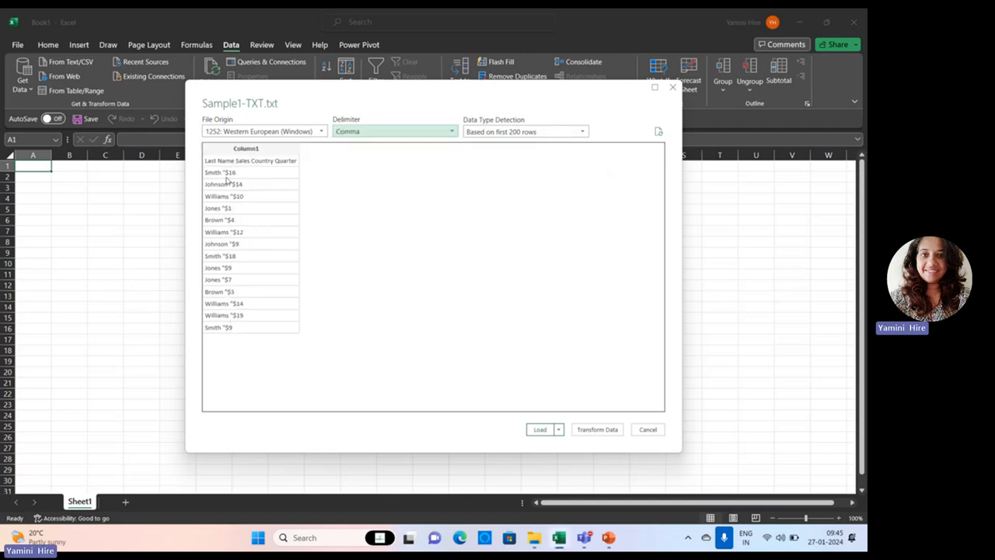
left_click(353, 132)
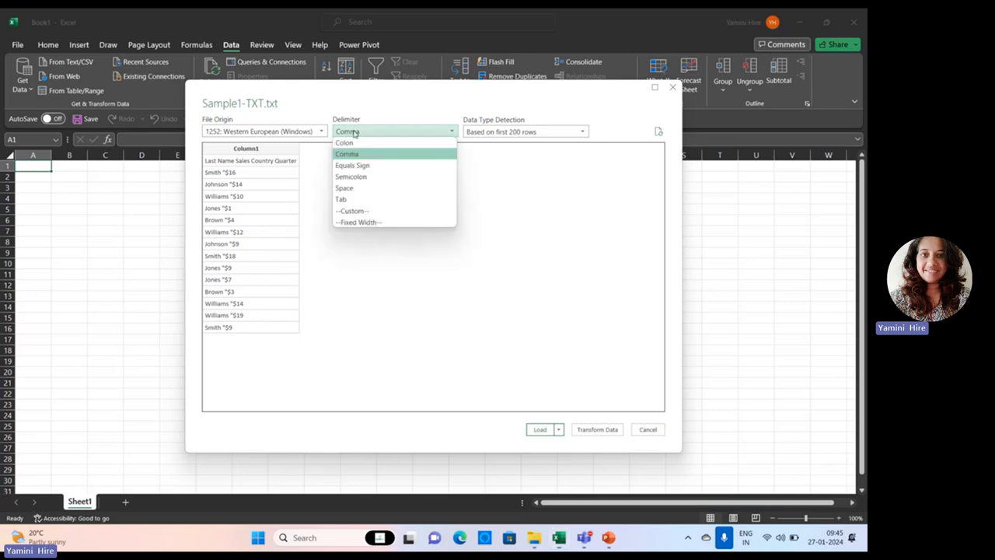
left_click(347, 177)
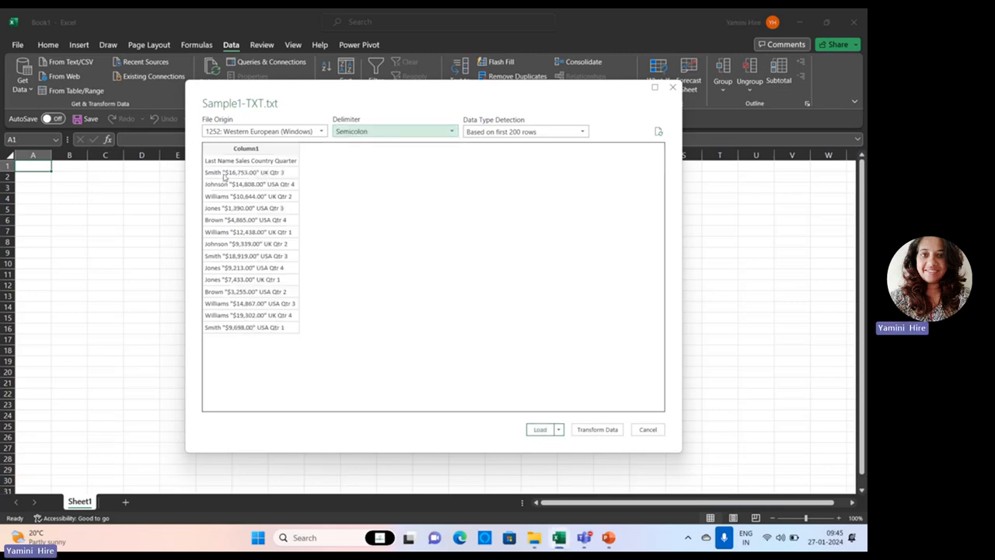
left_click(349, 136)
left_click(342, 188)
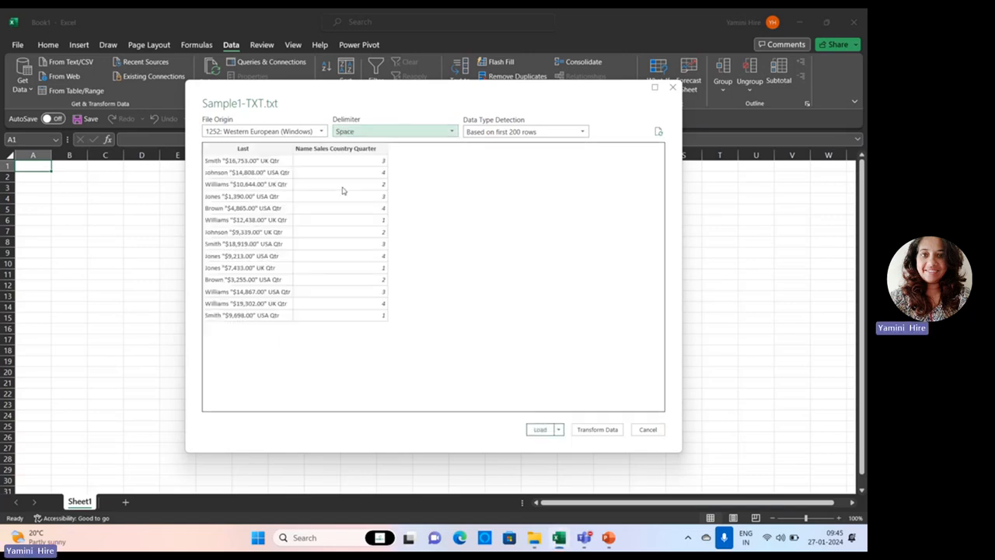
left_click(380, 137)
left_click(386, 209)
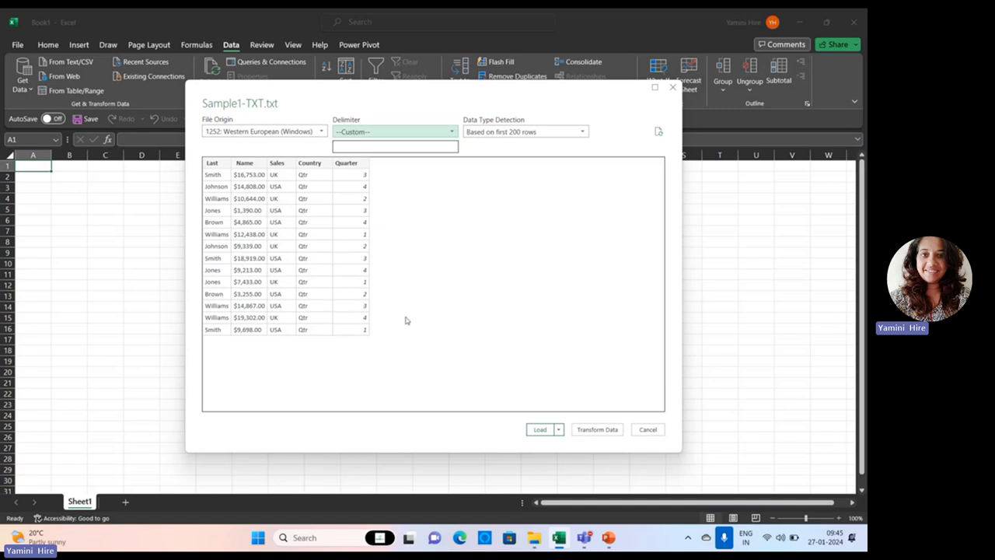
Try the import without data type detection, set detection to be based on the entire dataset, and load the data.
left_click(540, 134)
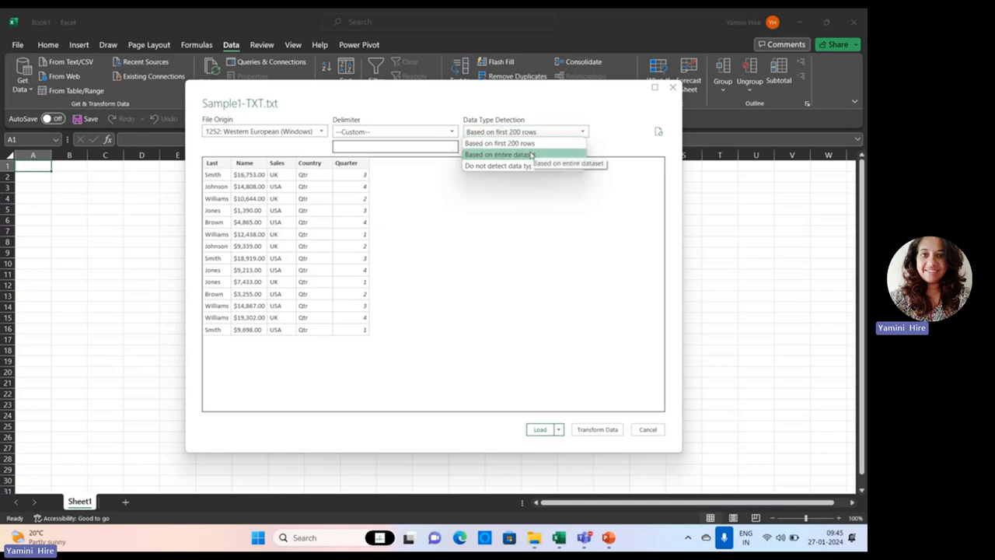
left_click(529, 156)
left_click(528, 135)
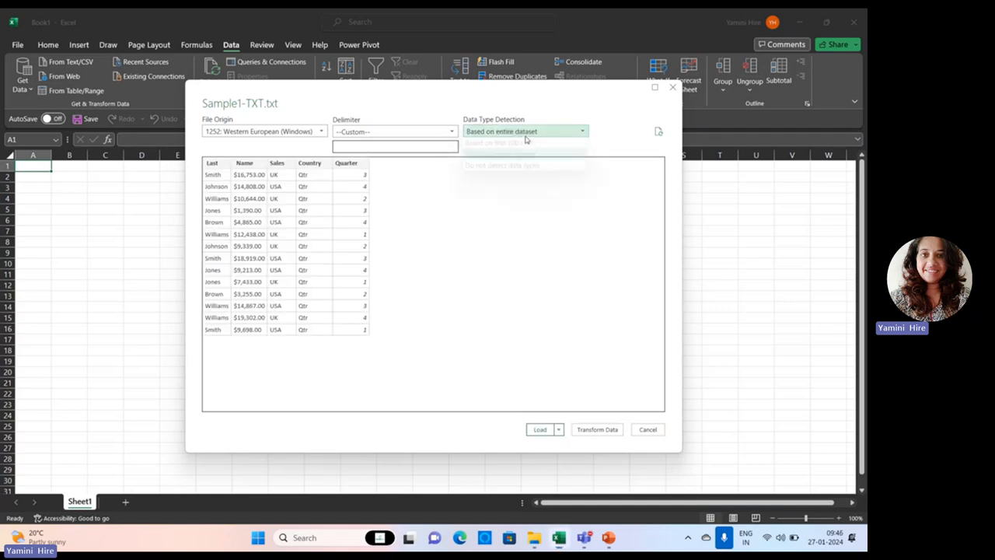
left_click(524, 165)
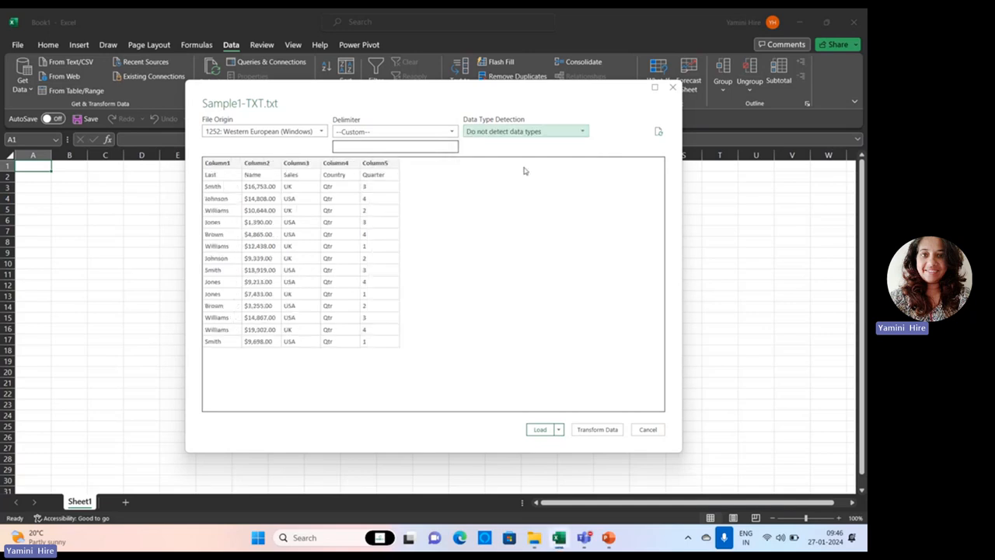
left_click(515, 132)
left_click(513, 154)
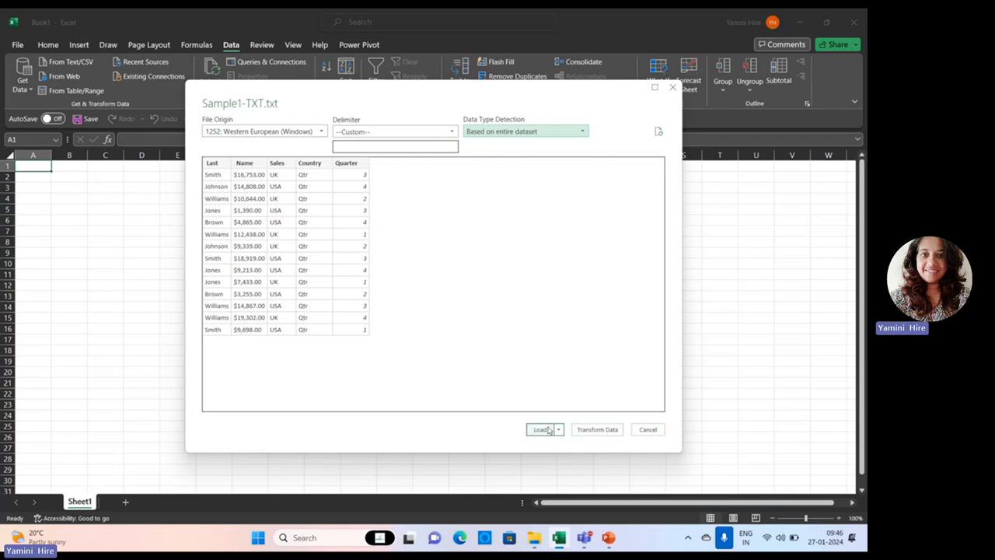
left_click(544, 430)
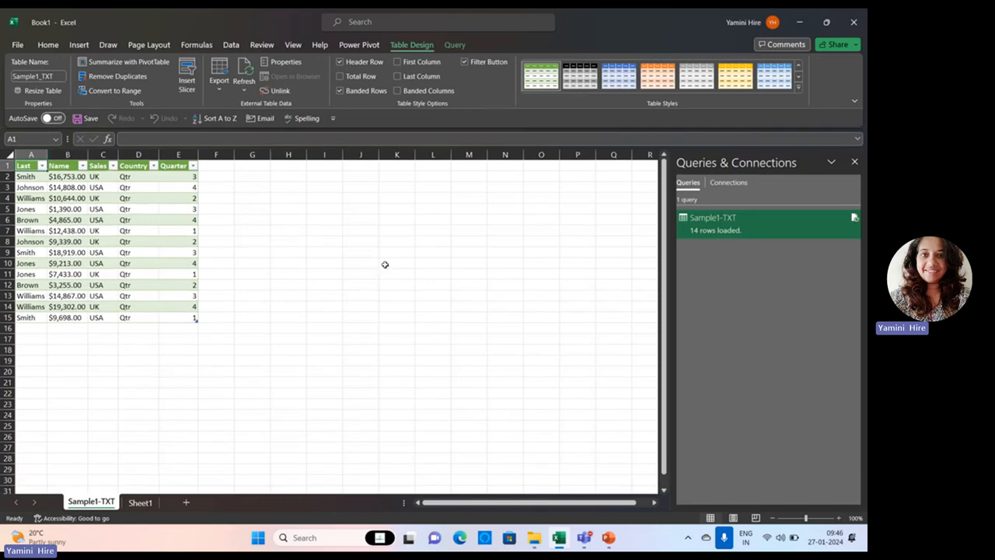
Switch to the PowerPoint presentation and view the Importing CSV Files slide in a slide show.
left_click(231, 46)
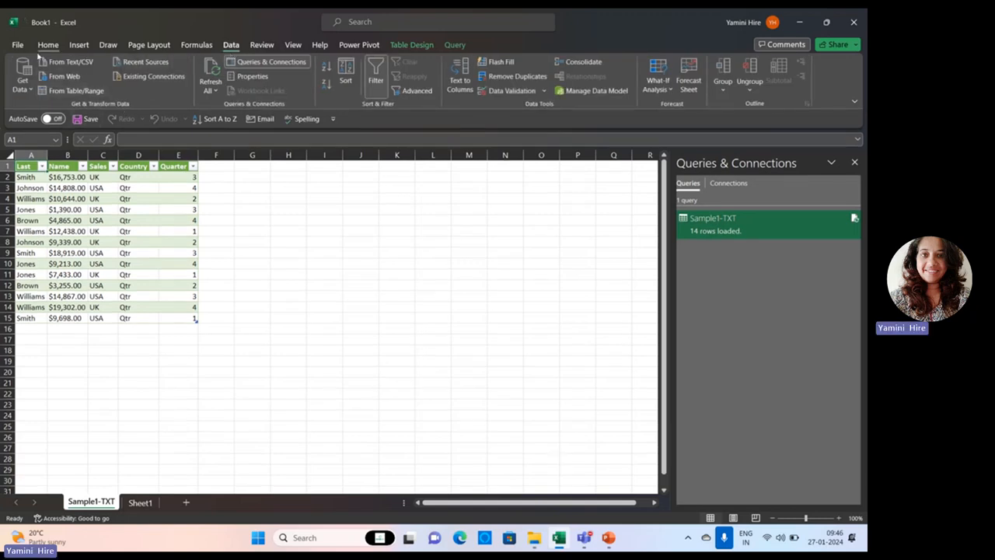
left_click(596, 538)
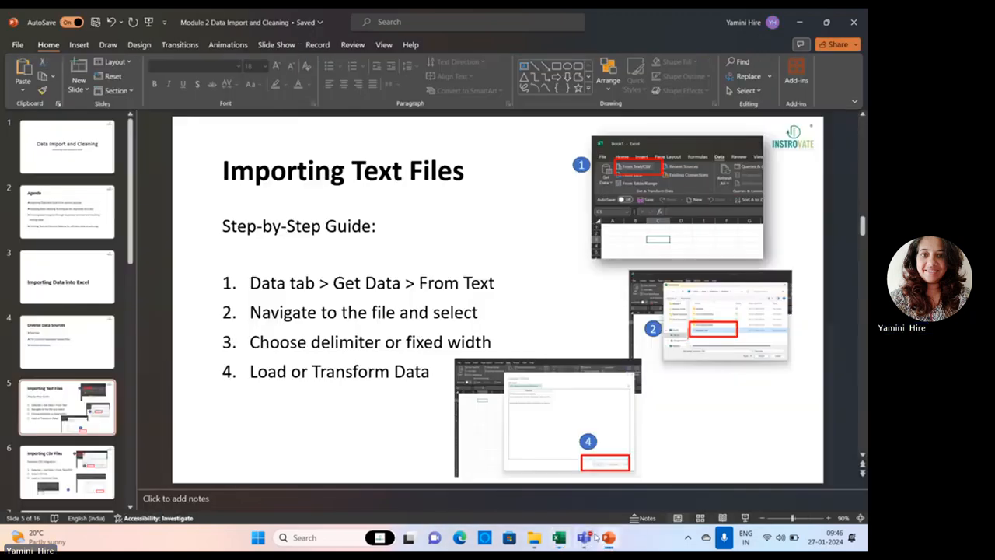
left_click(745, 517)
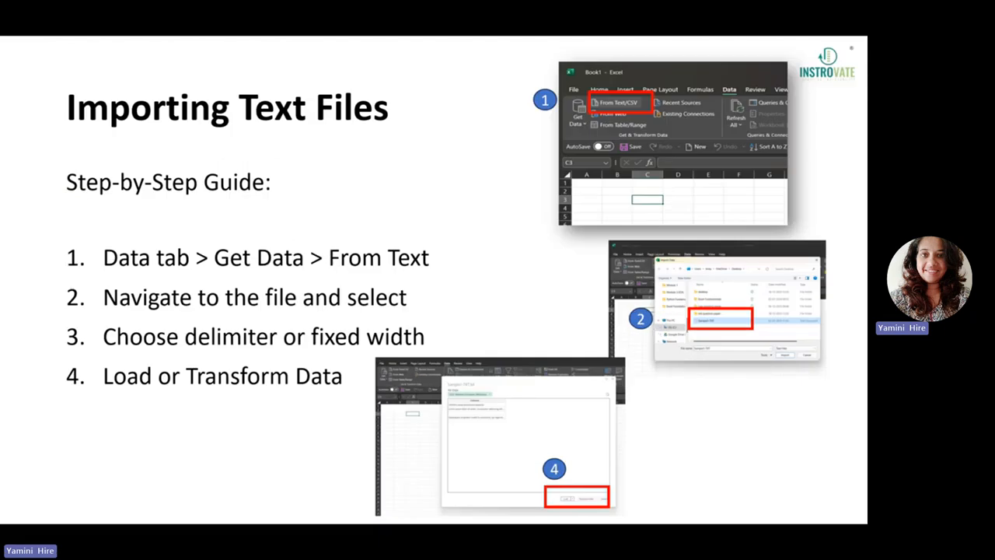
key("Right")
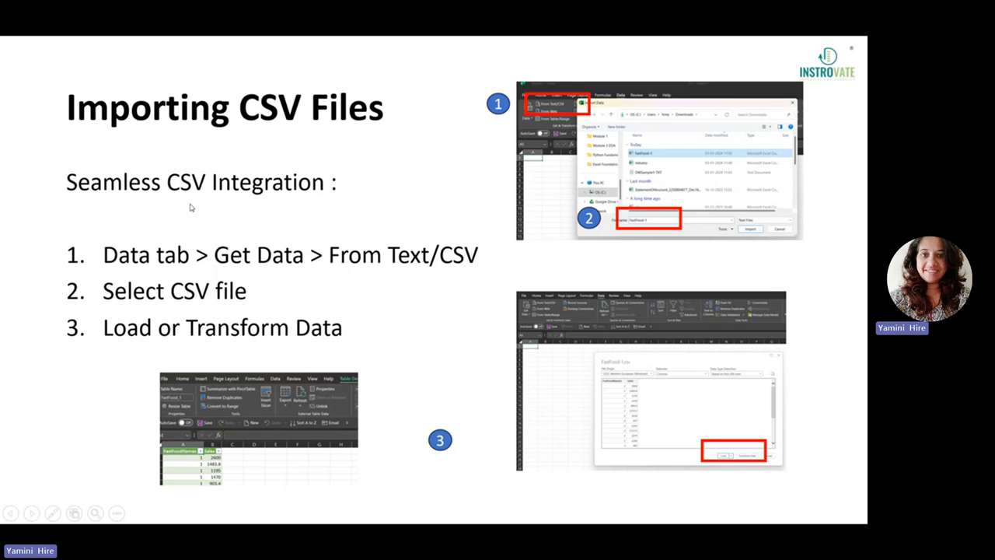
key("Escape")
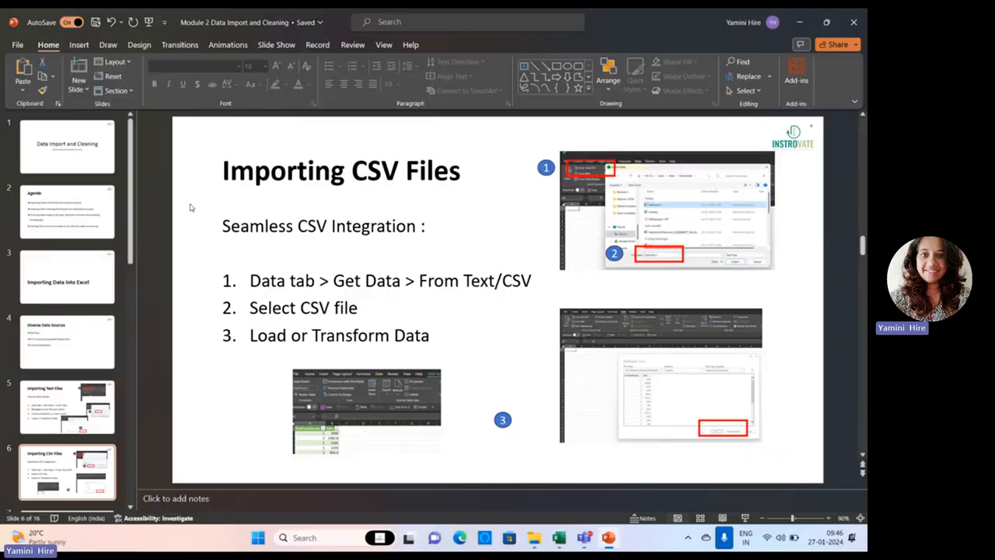
Switch back to Excel and import the CSV file RatingsofReview_DataCleaningTeachniques from the Module 2 folder, starting from Sheet1.
left_click(558, 538)
left_click(140, 502)
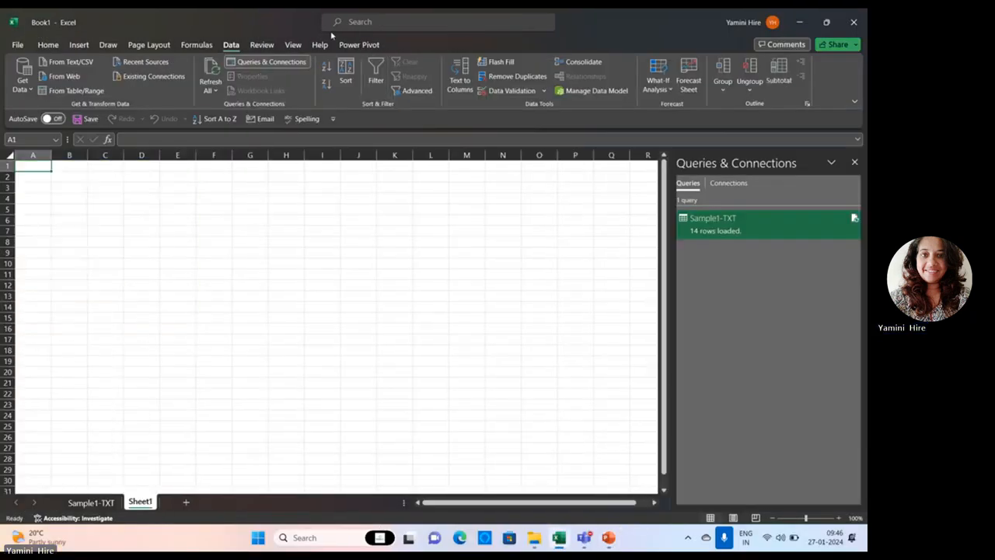
left_click(71, 63)
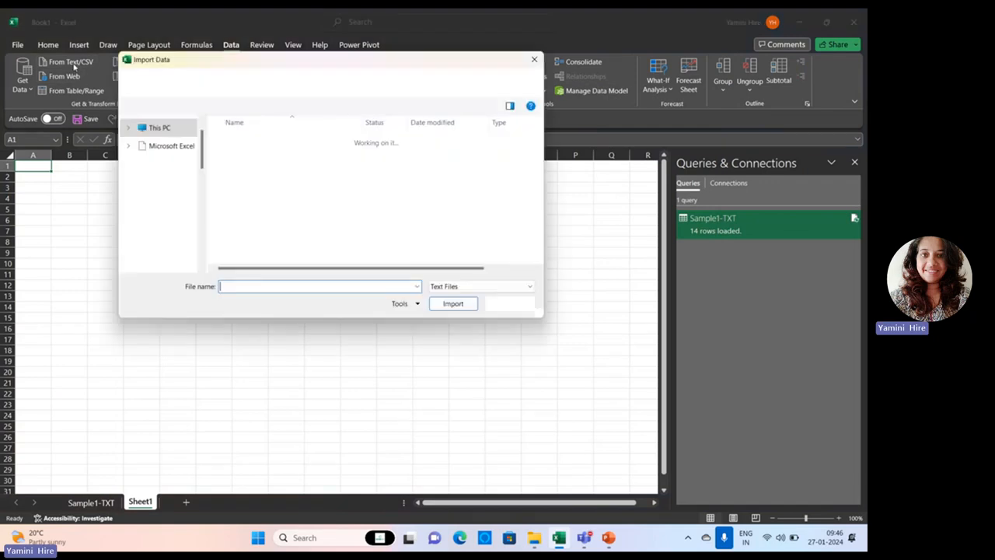
left_click(291, 142)
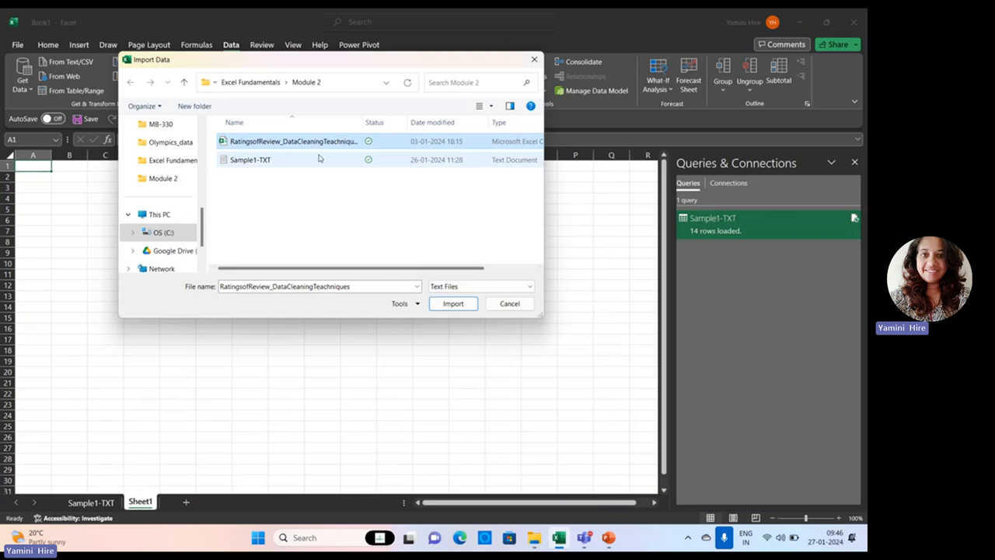
left_click_drag(449, 268, 500, 268)
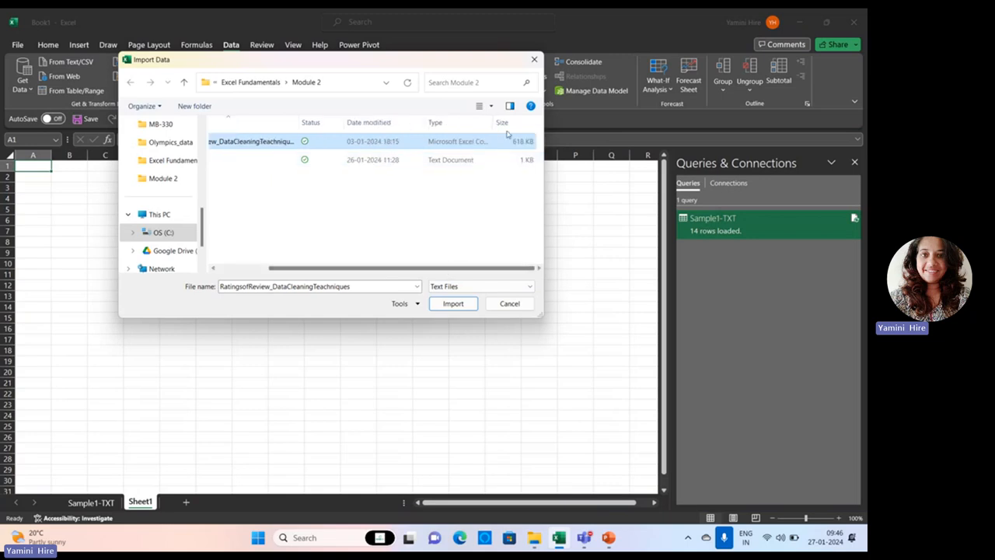
double_click(493, 122)
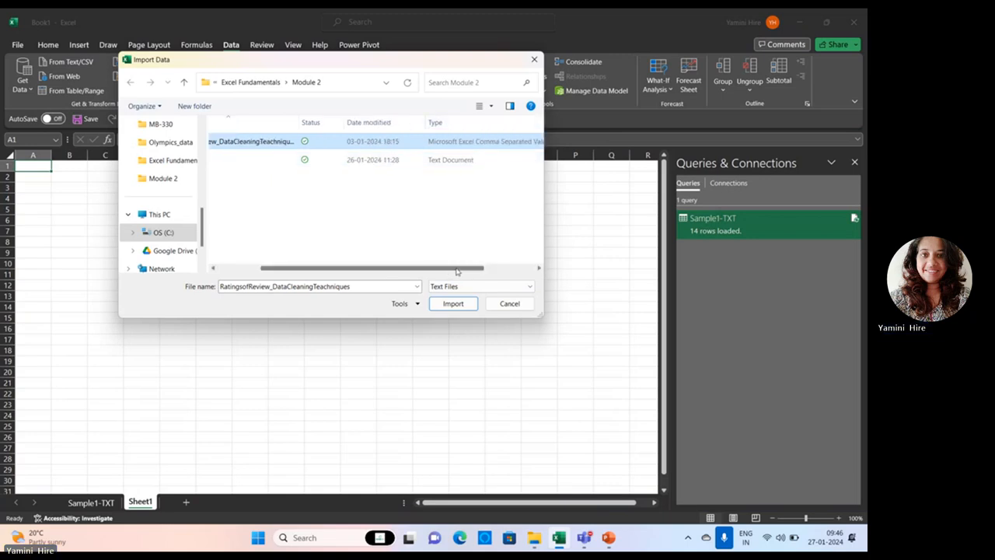
left_click_drag(457, 268, 508, 268)
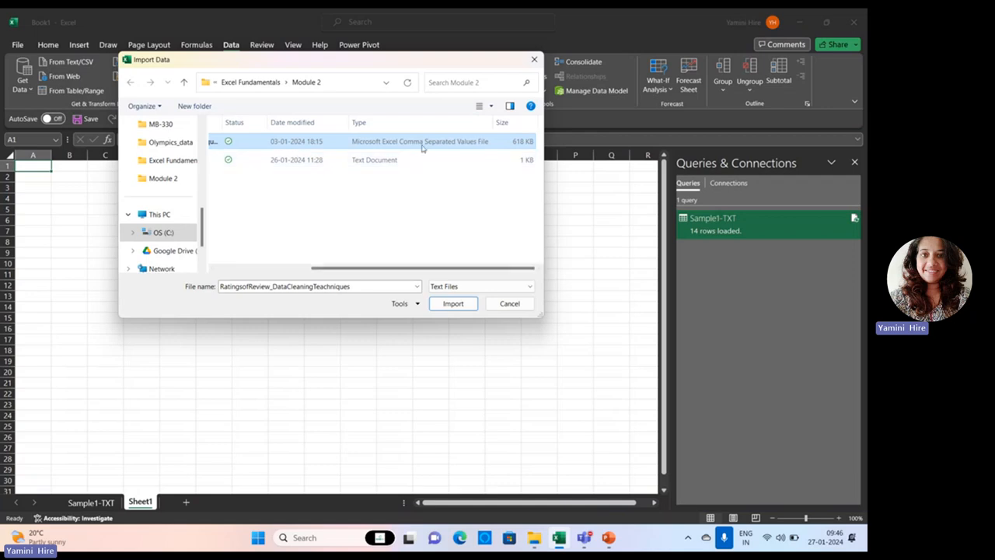
left_click(457, 305)
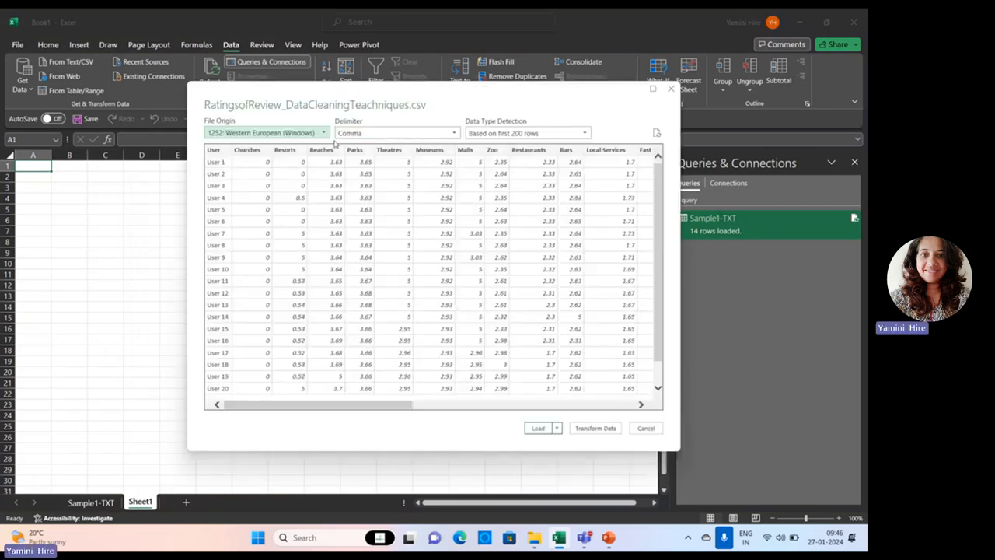
Try the Colon delimiter in the CSV preview, set the delimiter back to Comma, and load the ratings data.
left_click(370, 134)
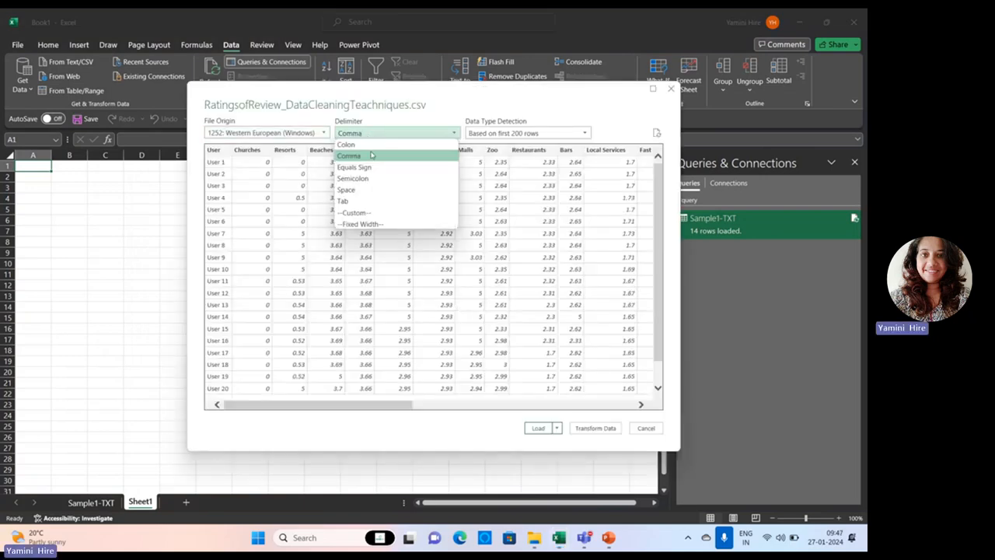
left_click(367, 145)
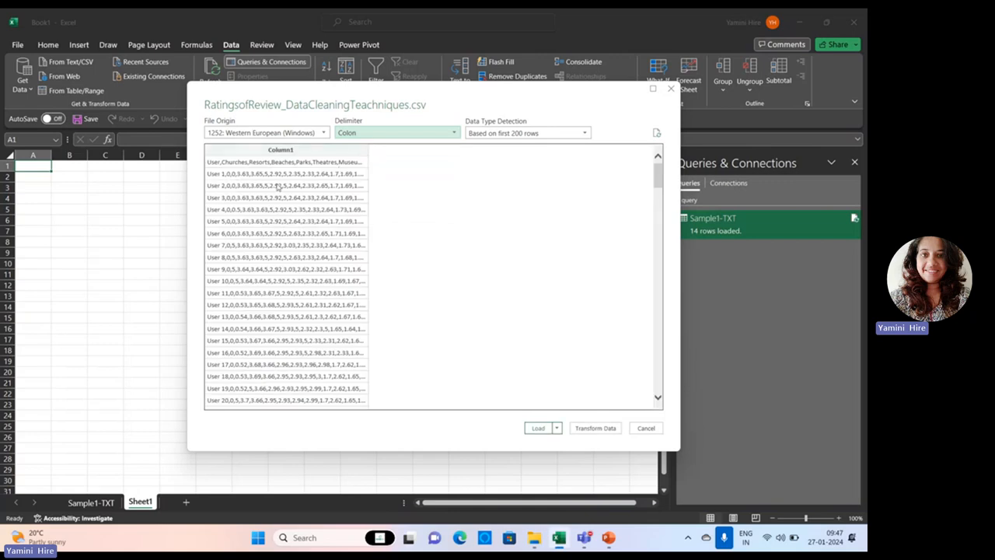
left_click(352, 138)
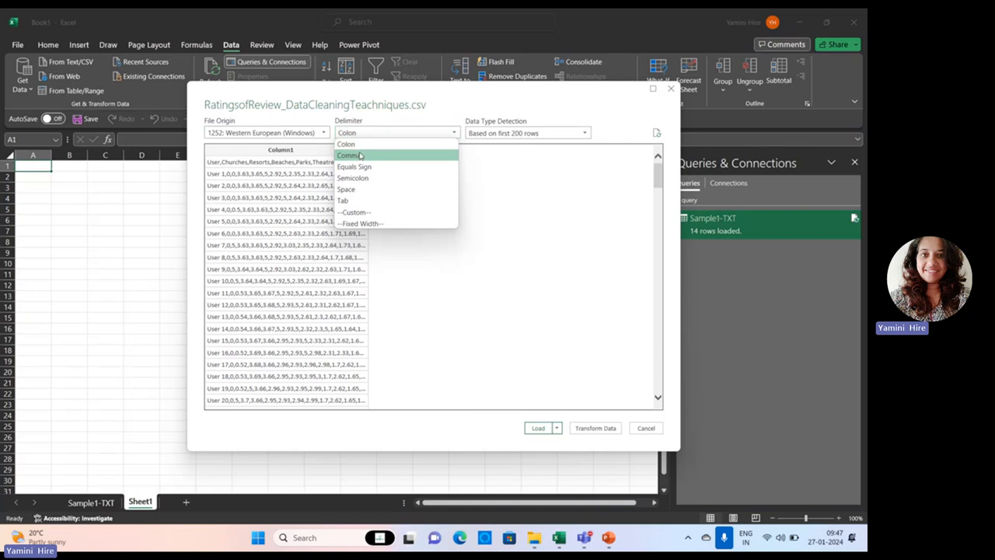
left_click(360, 156)
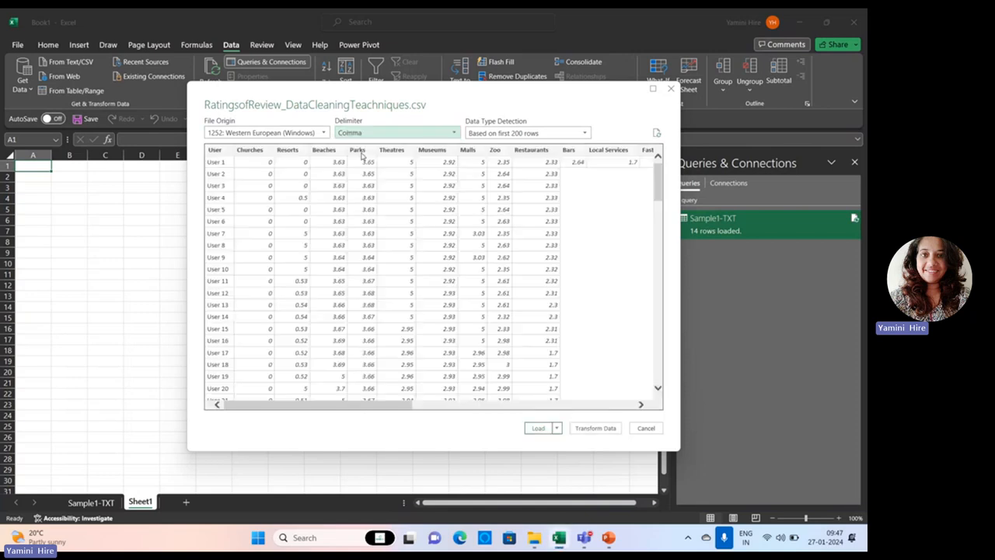
left_click(540, 428)
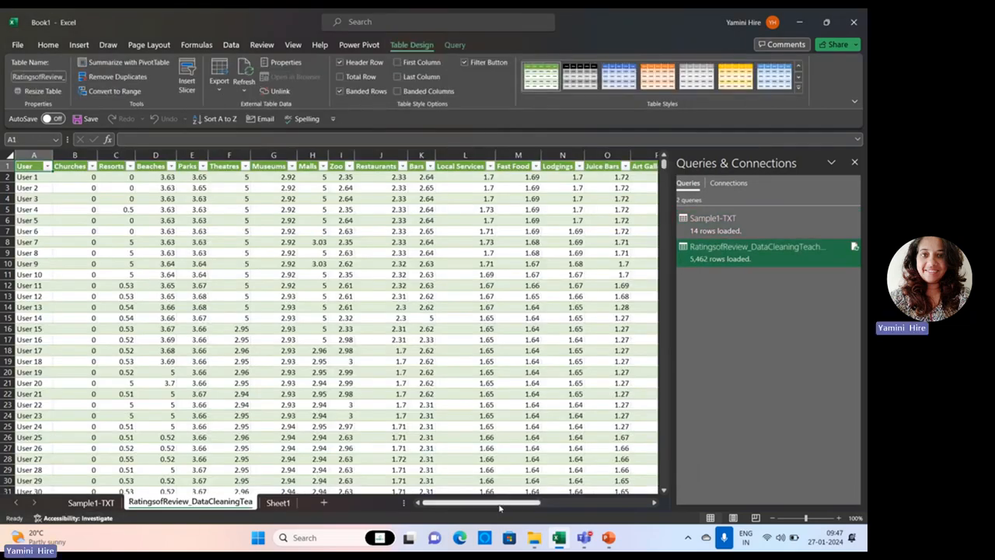
Switch to the PowerPoint presentation and view the Connecting External Databases slide in a slide show.
mouse_move(500, 505)
left_mouse_down()
mouse_move(611, 505)
mouse_move(496, 504)
left_mouse_up()
mouse_move(666, 168)
left_mouse_down()
mouse_move(684, 445)
mouse_move(669, 166)
left_mouse_up()
mouse_move(587, 541)
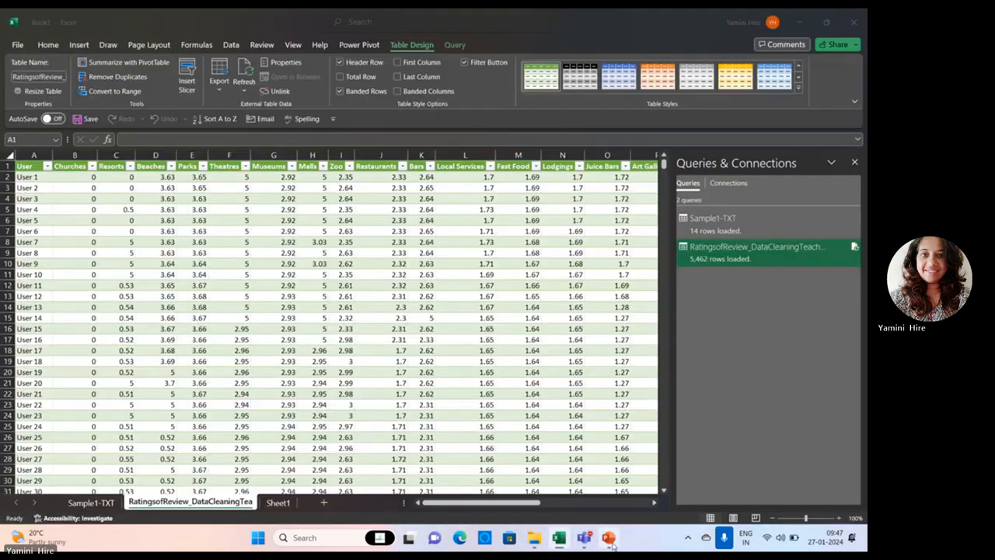
left_click(611, 543)
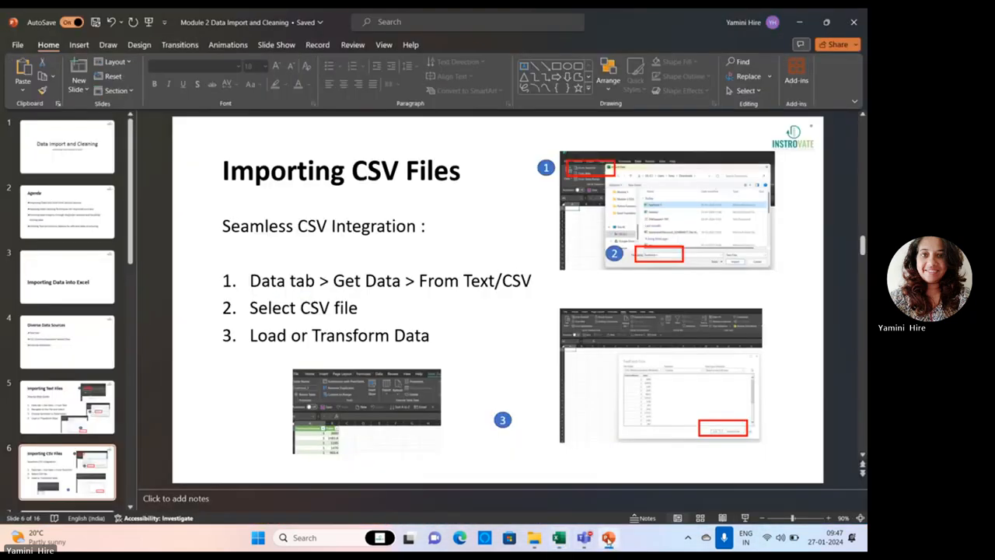
left_click(747, 517)
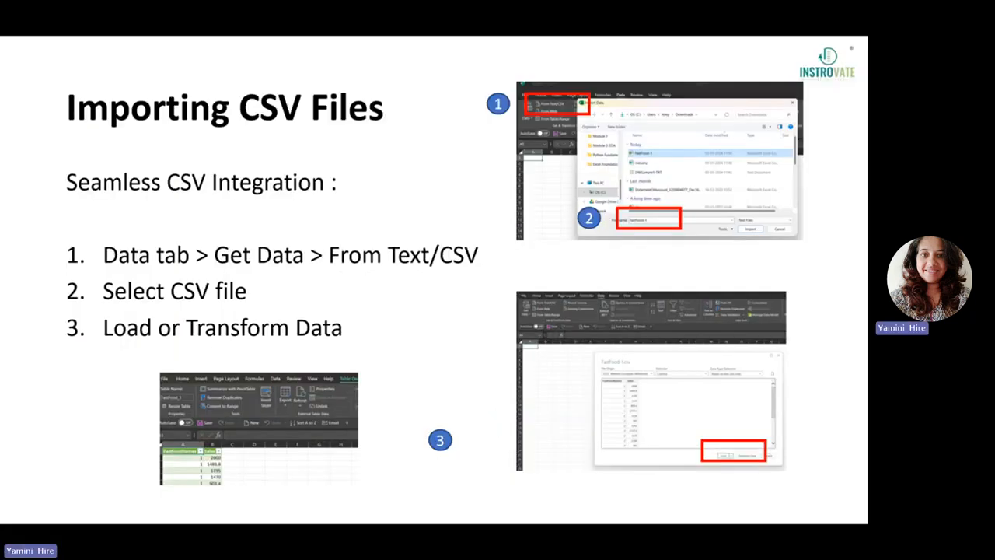
key("Right")
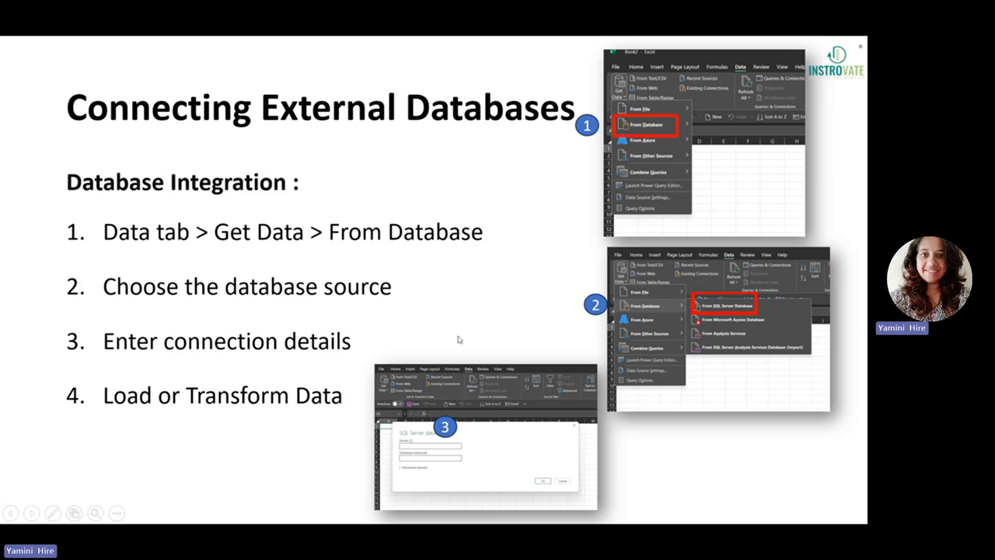
key("Escape")
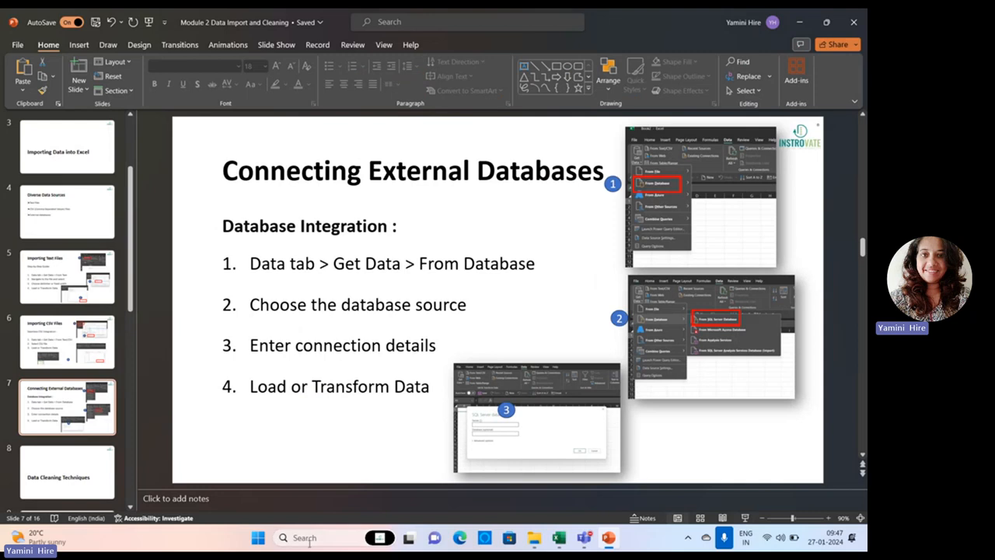
Try to launch SQL Server Management Studio 19, and return to Sheet1 of the Excel workbook.
left_click(307, 538)
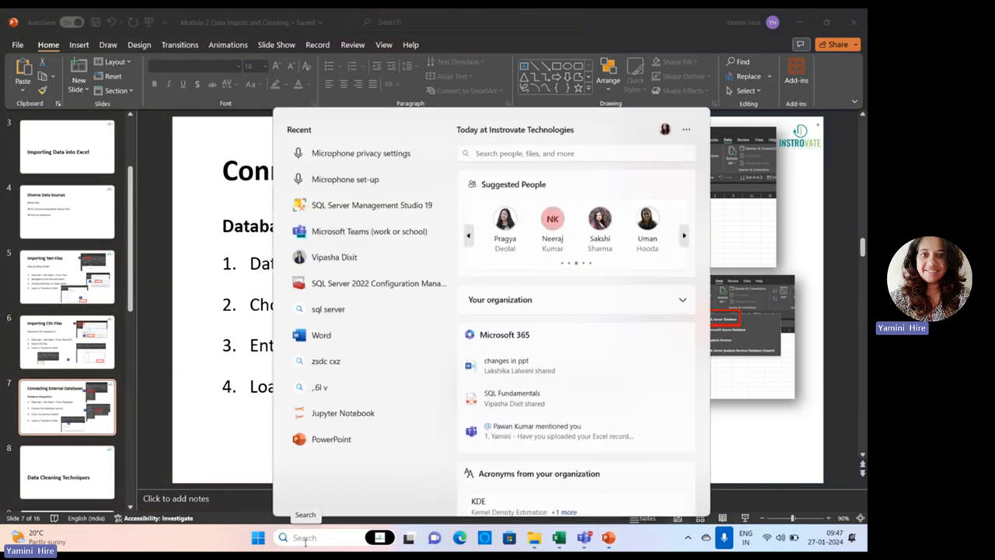
left_click(346, 205)
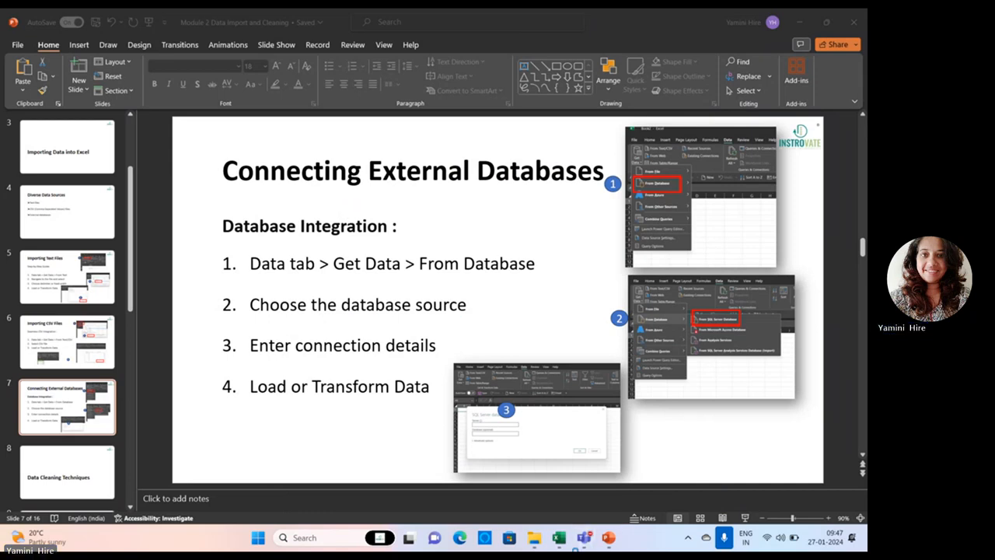
left_click(558, 537)
left_click(277, 503)
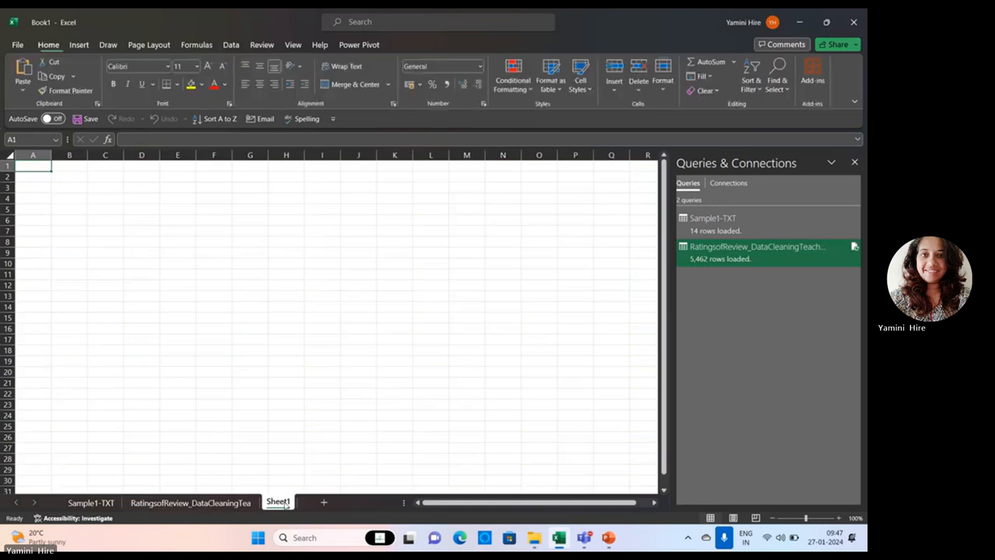
left_click(110, 45)
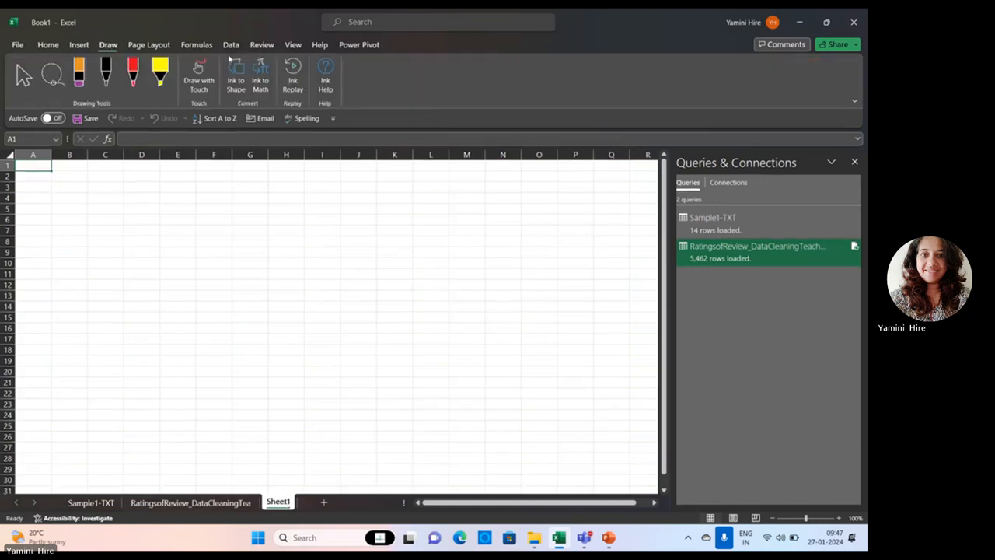
left_click(232, 45)
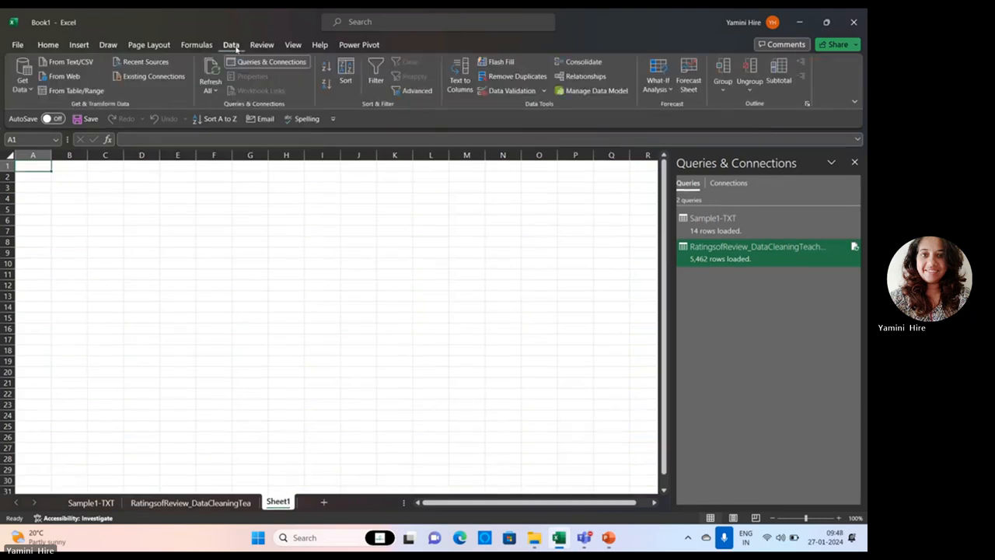
Launch SQL Server Management Studio 19 and bring its window to the front.
left_click(337, 538)
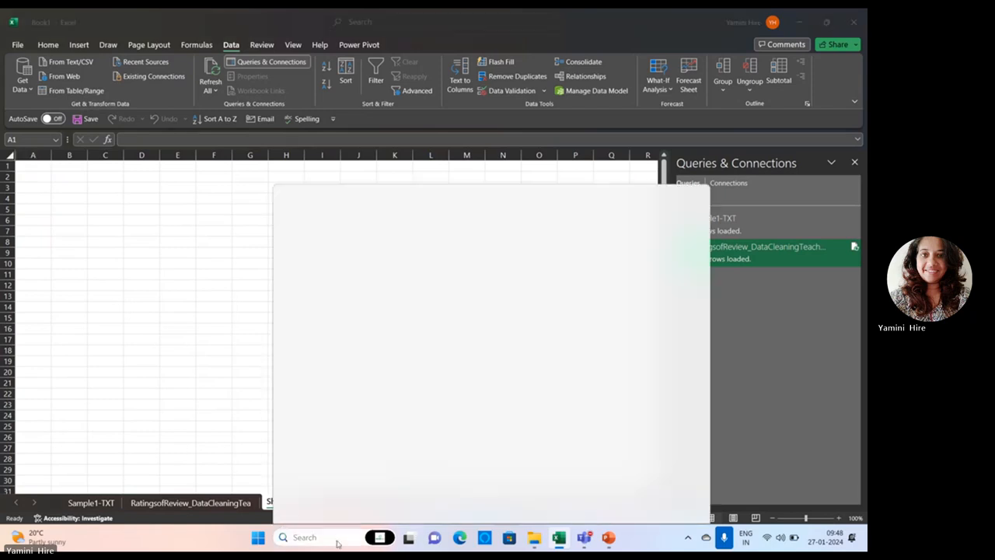
left_click(340, 208)
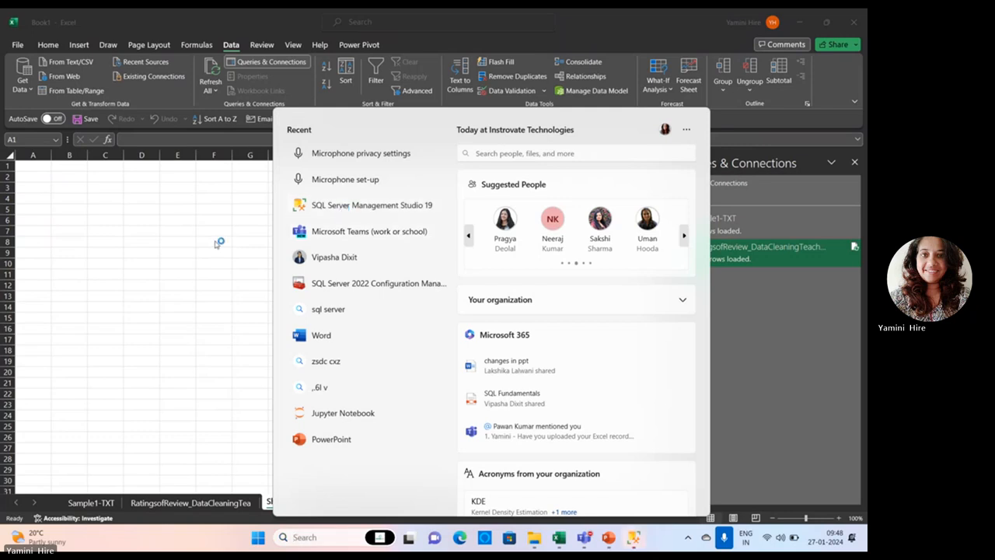
mouse_move(638, 538)
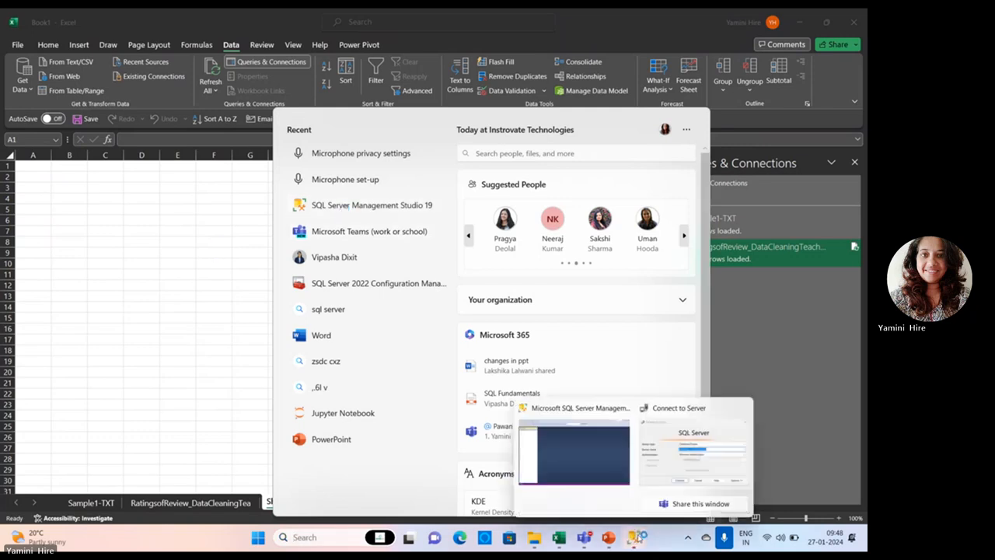
left_click(591, 447)
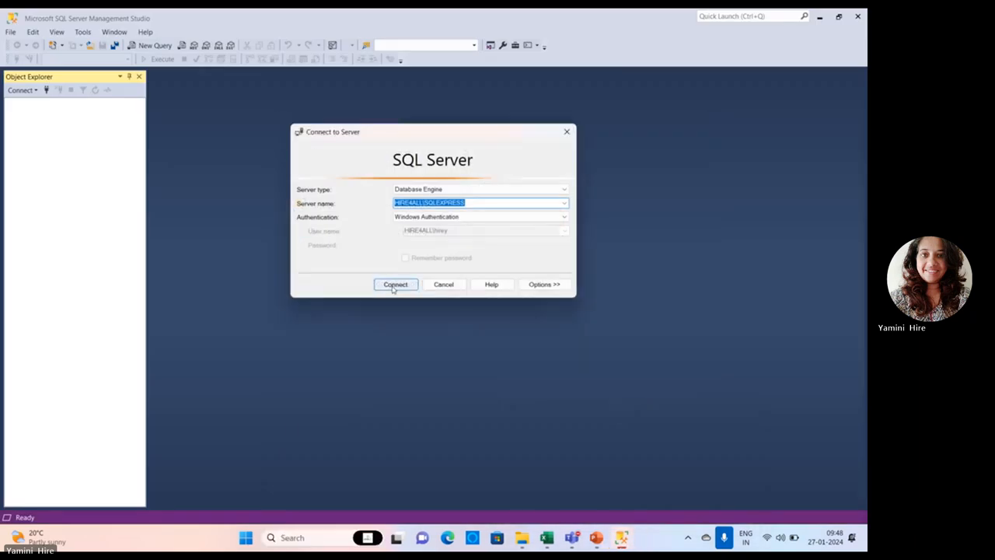
Copy the server name from the Connect to Server dialog and connect to the database engine with Windows Authentication.
right_click(442, 203)
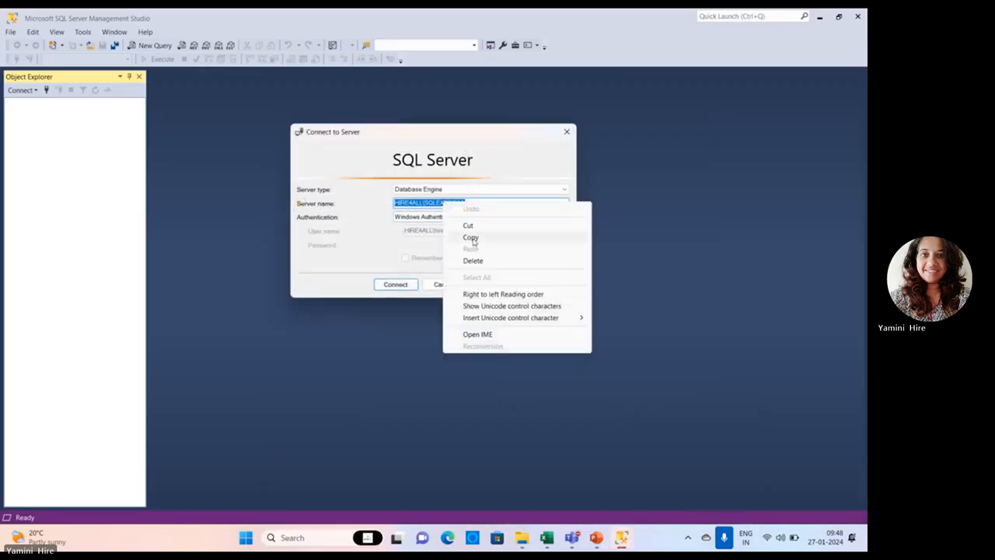
left_click(471, 237)
left_click(400, 285)
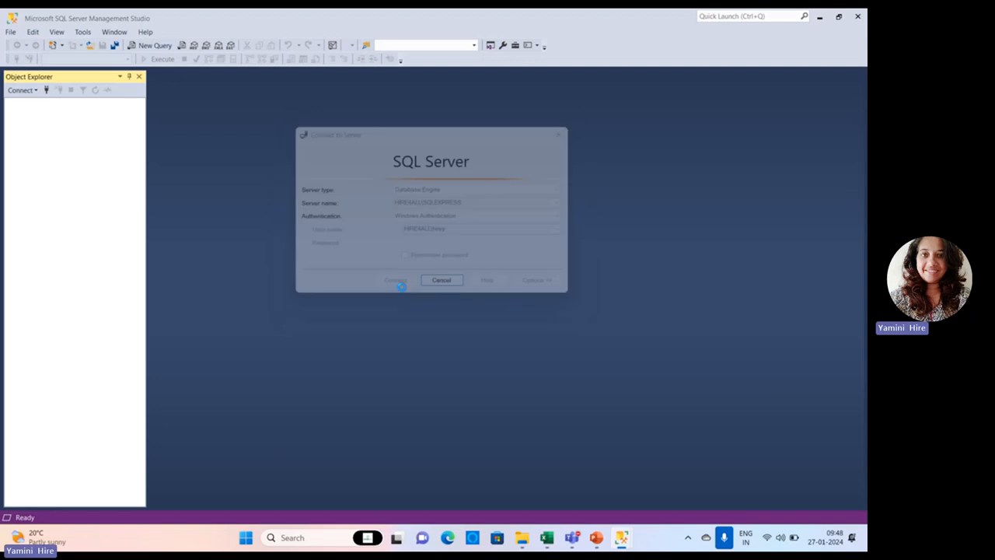
Switch back to Excel and connect to a SQL Server database source using the copied server name HIRE4ALL\SQLEXPRESS.
mouse_move(596, 536)
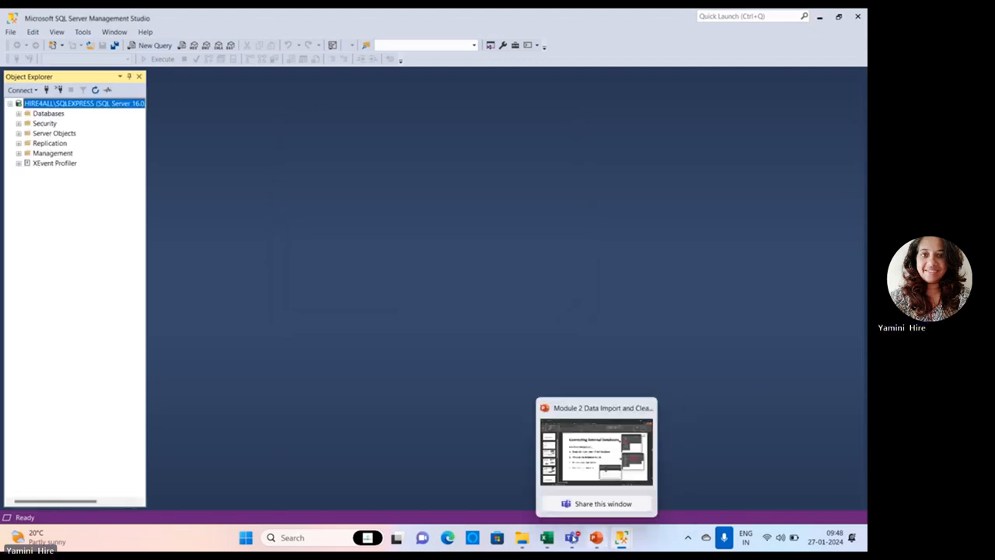
left_click(547, 537)
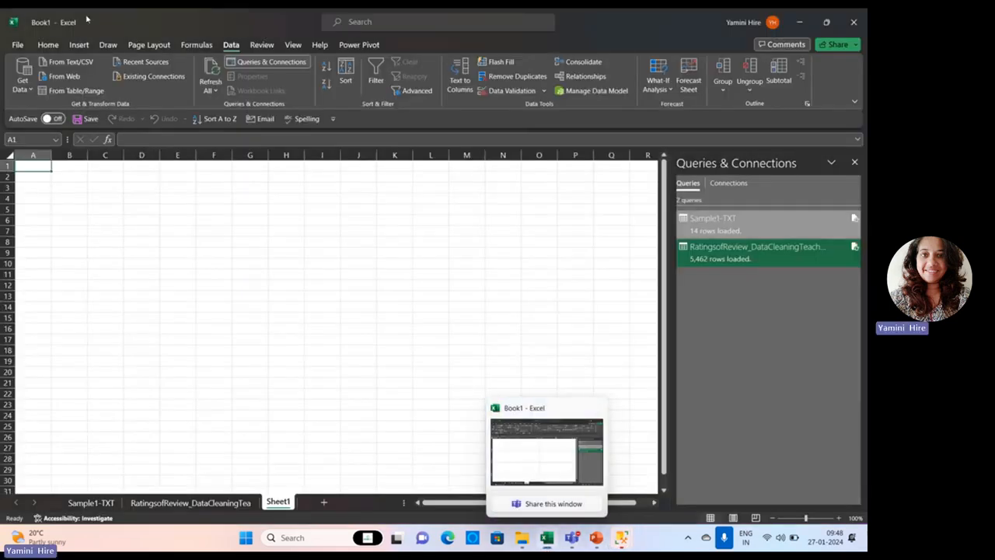
left_click(21, 87)
mouse_move(46, 130)
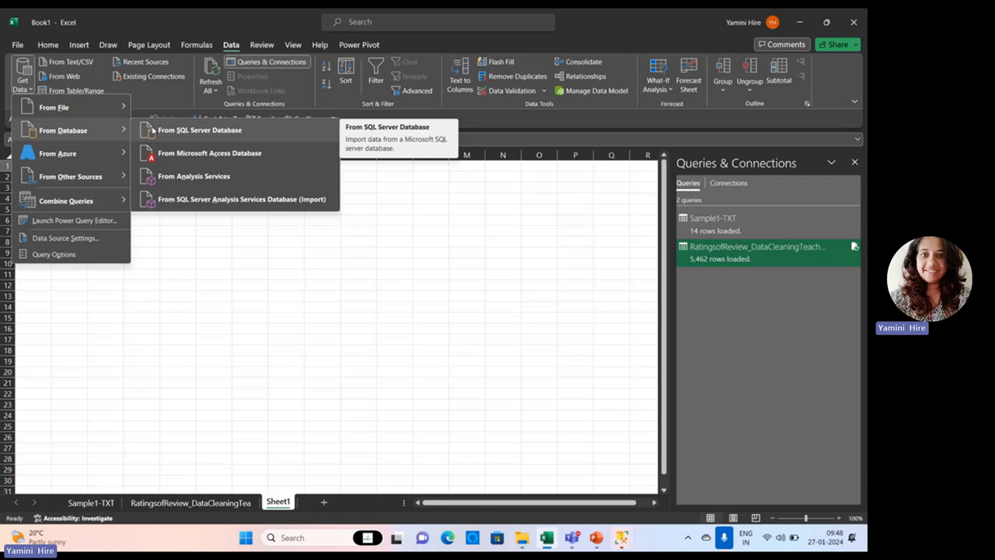
left_click(153, 130)
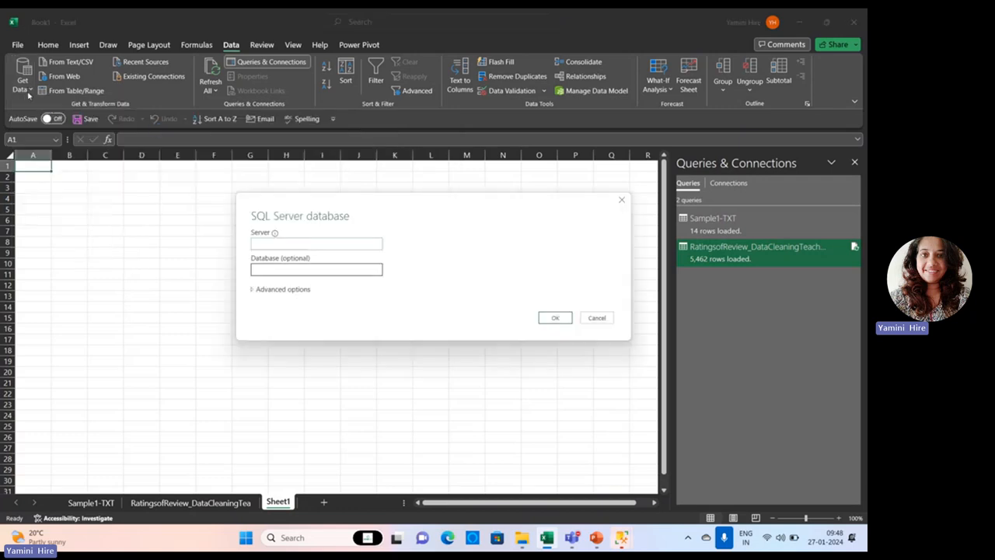
right_click(296, 242)
left_click(325, 289)
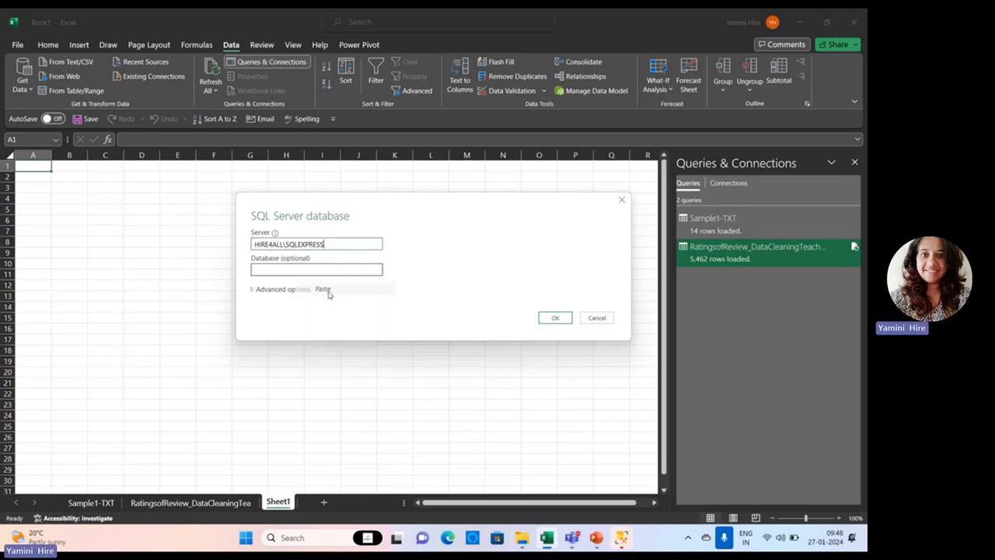
left_click(562, 318)
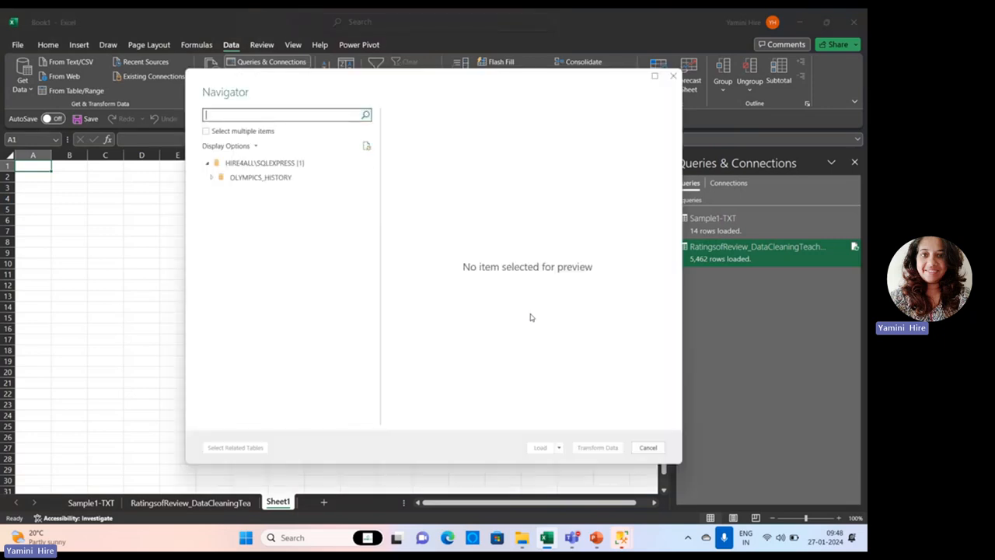
Preview the OLYMPICS_HISTORY tables and load OlympicAthletes_NEW into the workbook.
left_click(210, 179)
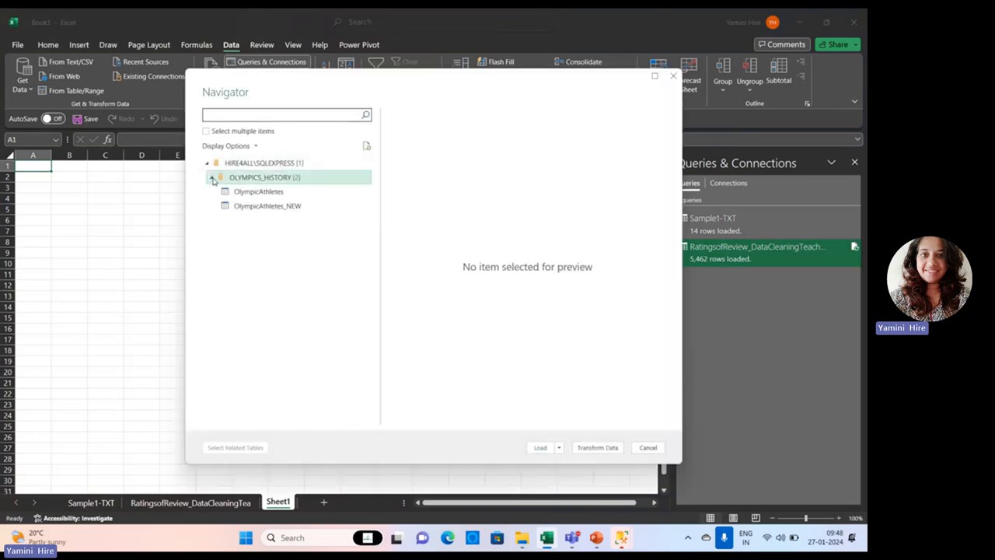
left_click(250, 192)
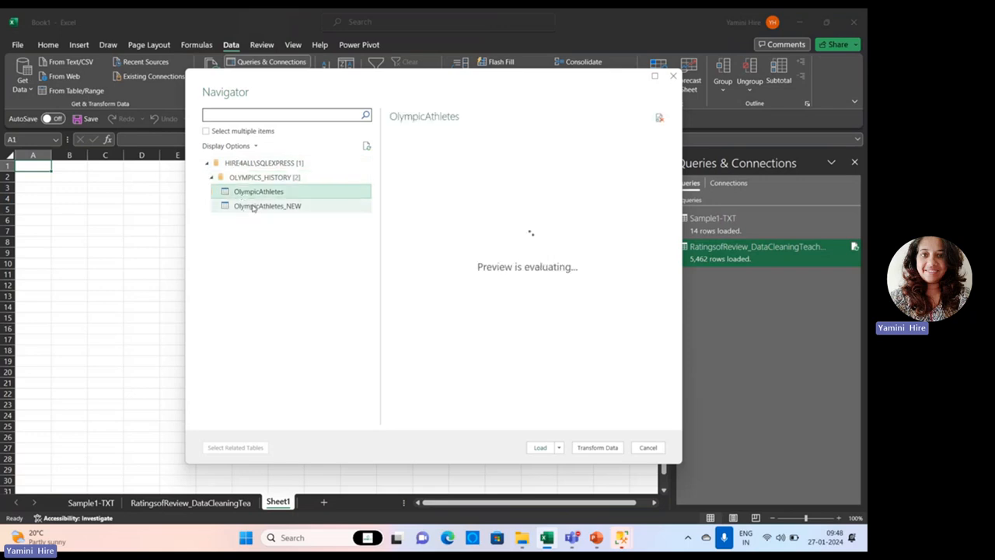
left_click(256, 207)
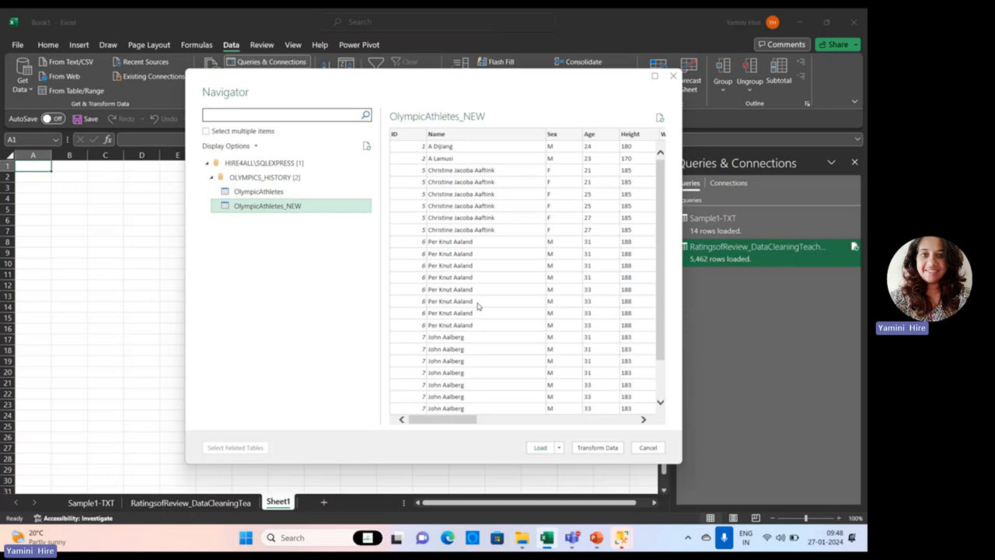
left_click(541, 449)
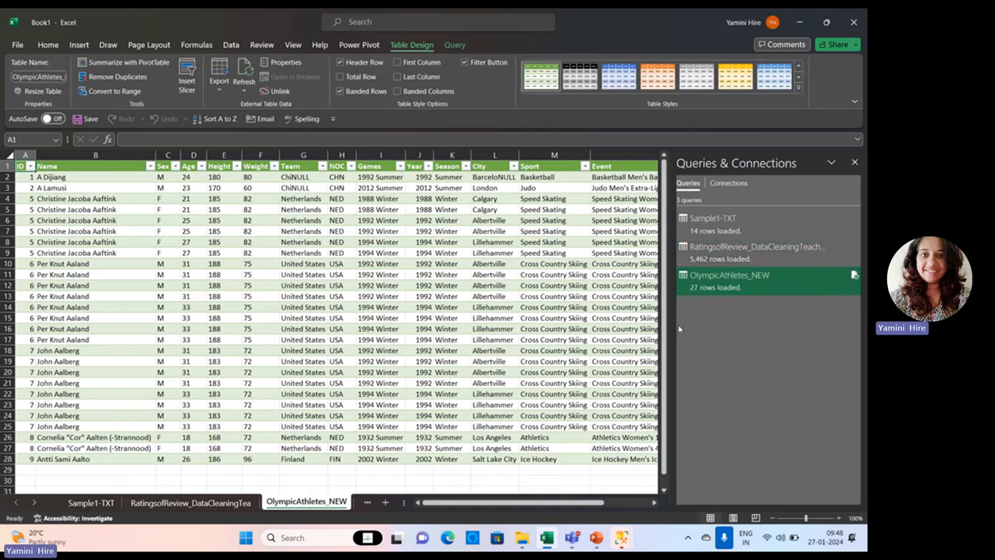
left_click_drag(582, 506, 556, 505)
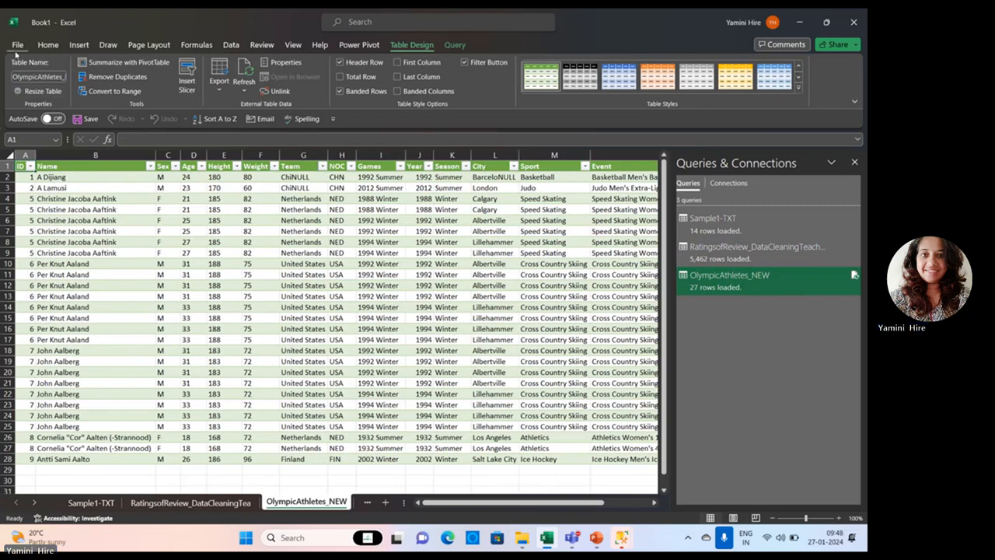
Review the available data sources for importing in Excel and switch back to the PowerPoint presentation.
left_click(230, 45)
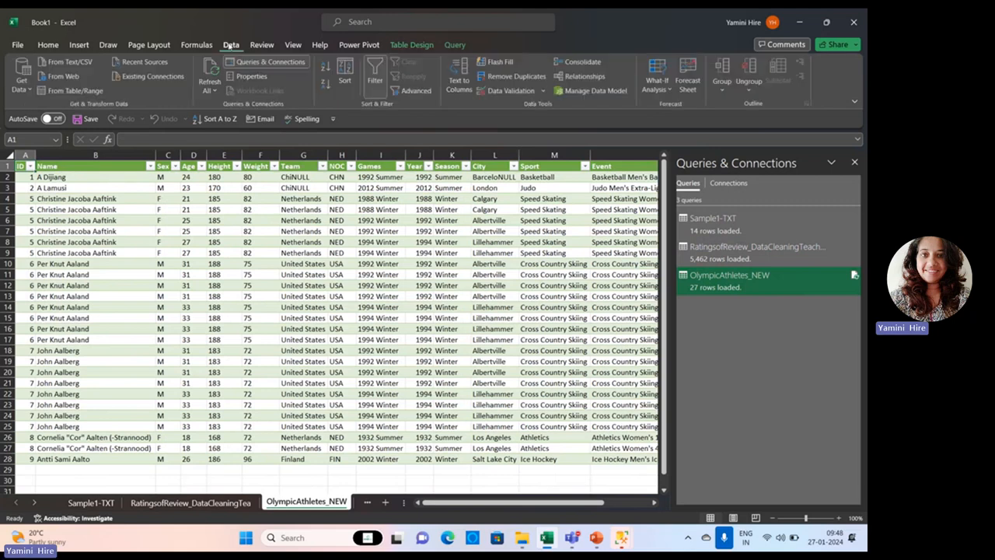
left_click(23, 82)
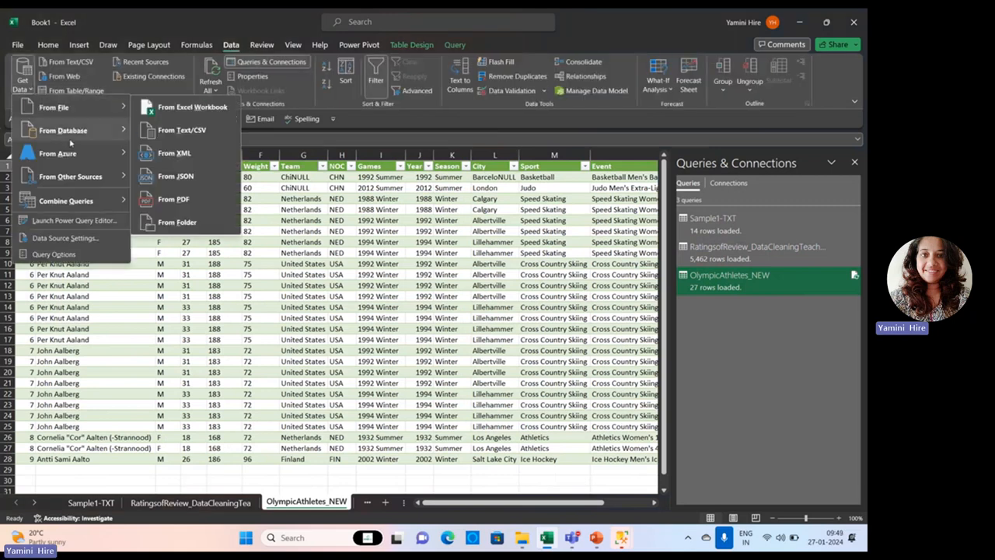
mouse_move(74, 131)
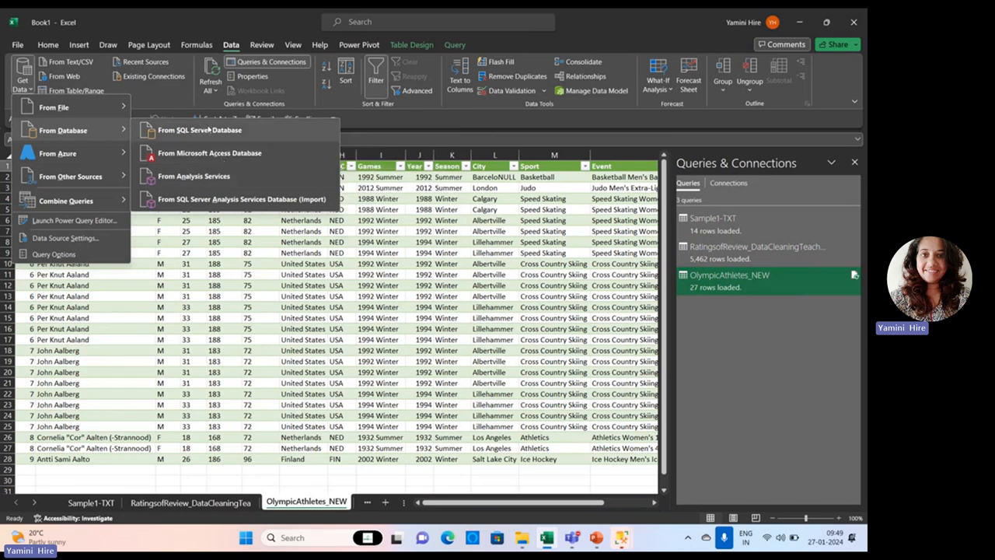
left_click(596, 537)
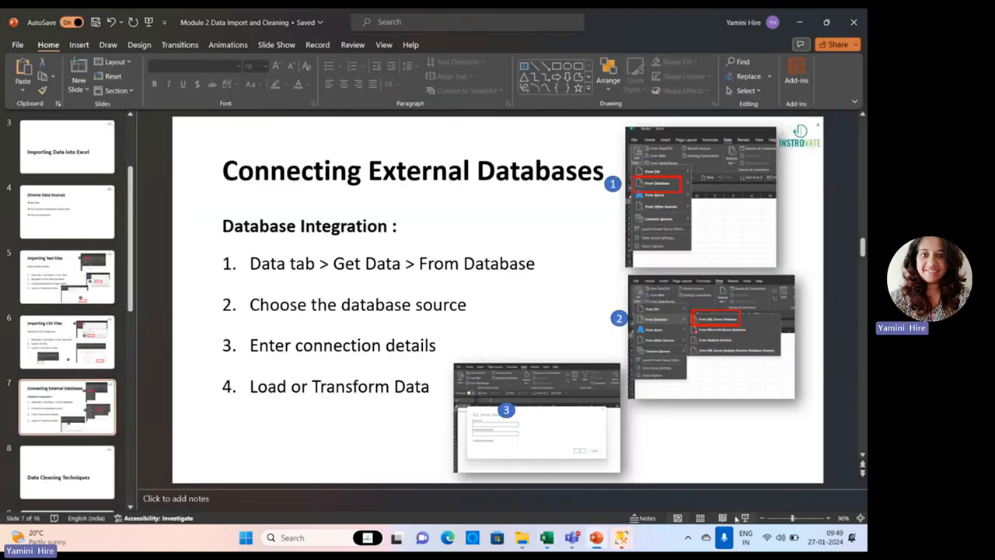
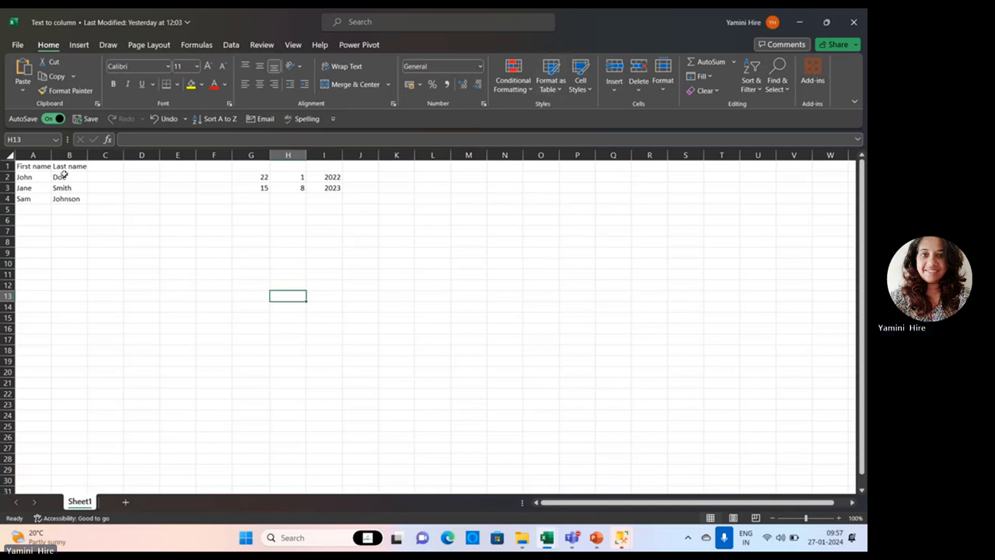
Replace the header in cell A1 with "Full name".
left_click_drag(62, 177, 66, 209)
left_click(27, 178)
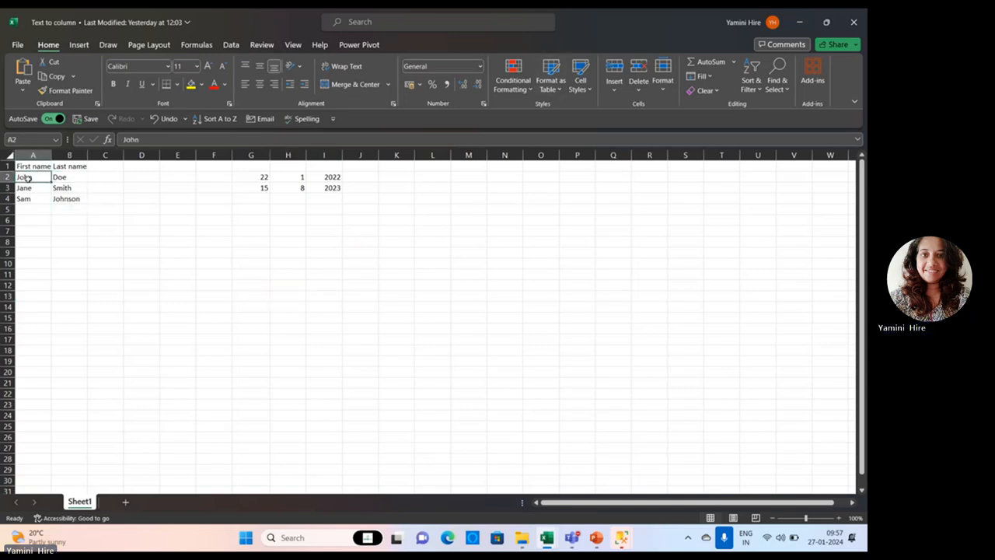
left_click(35, 166)
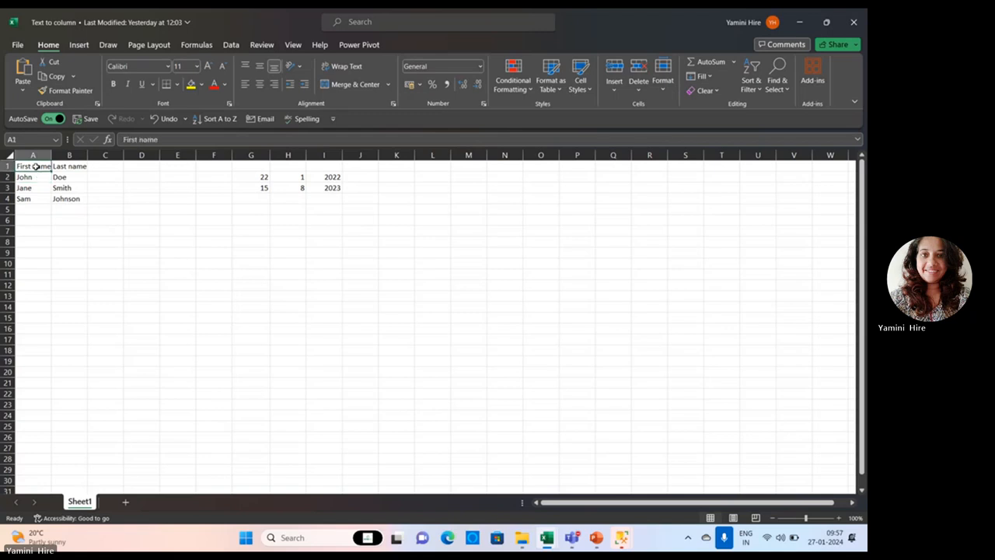
type("Full na")
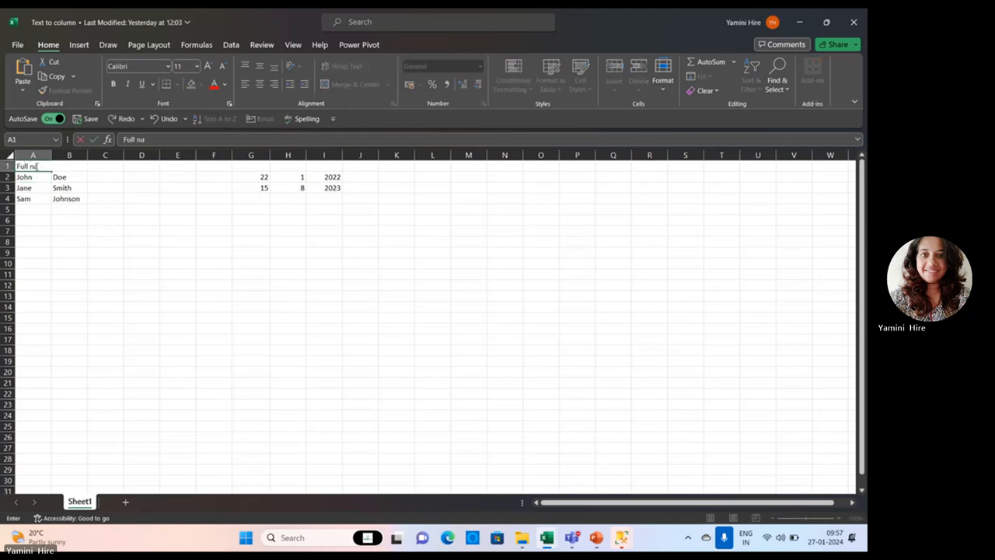
type("me")
key("Return")
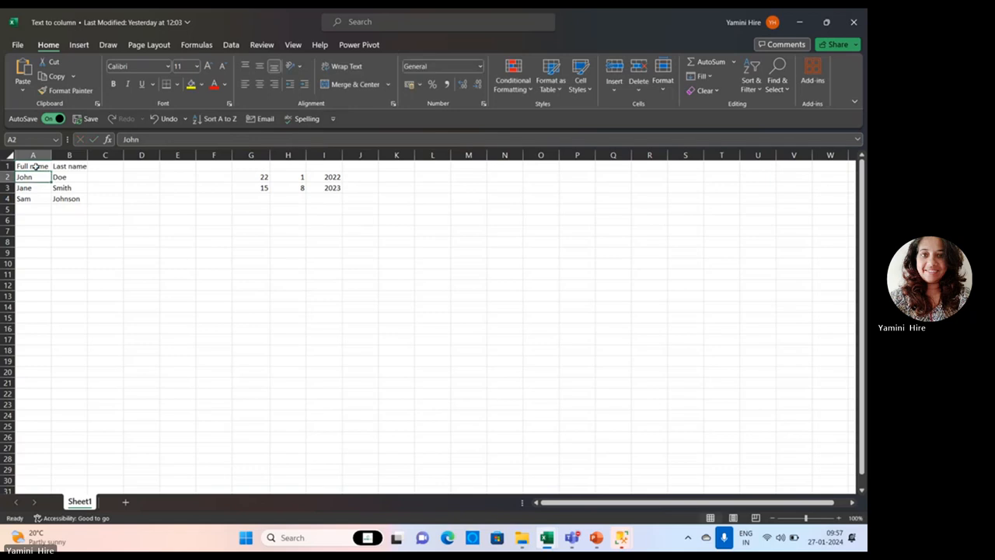
Append each person's last name after the first name in cells A2 to A4.
left_click(167, 135)
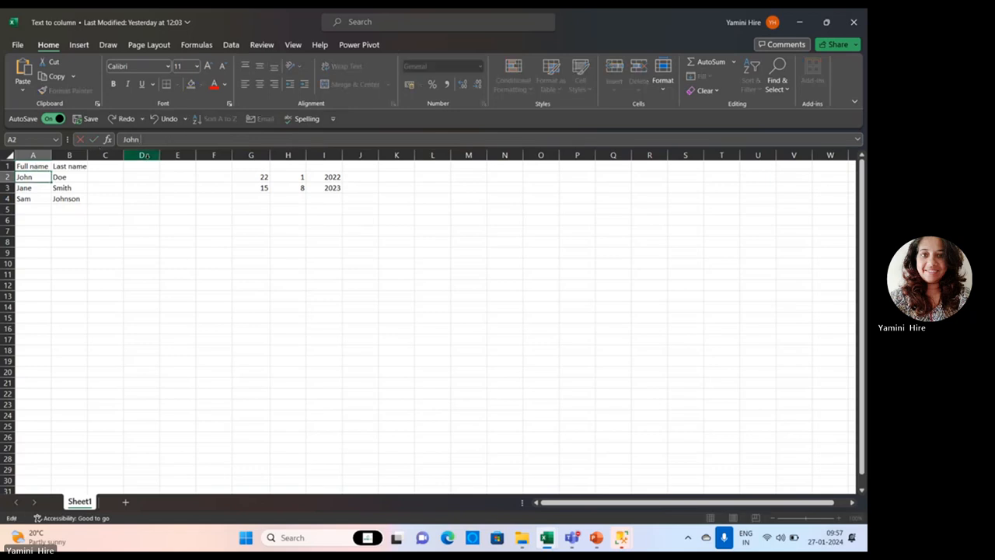
type("Doe")
key("Return")
left_click(222, 138)
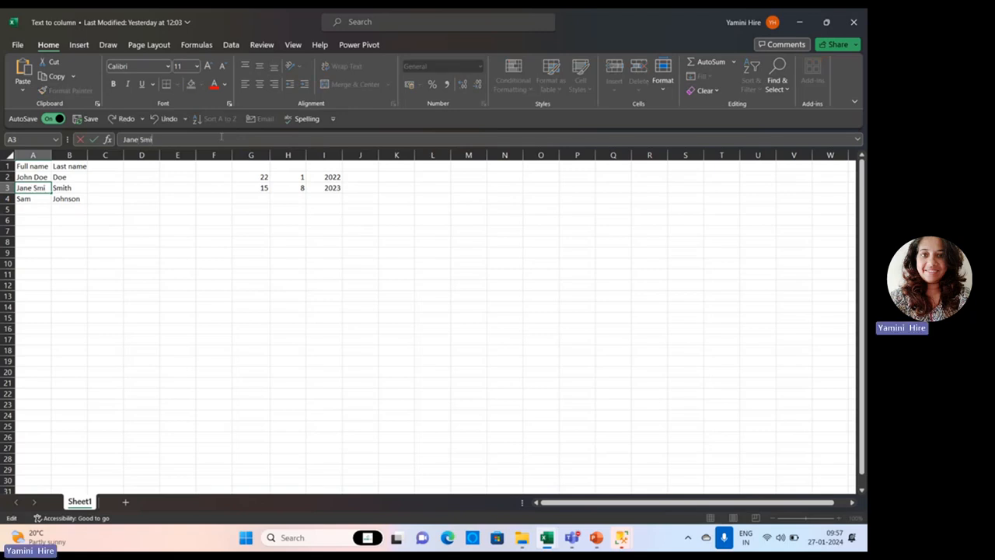
type("Smith")
left_click(38, 200)
left_click(143, 139)
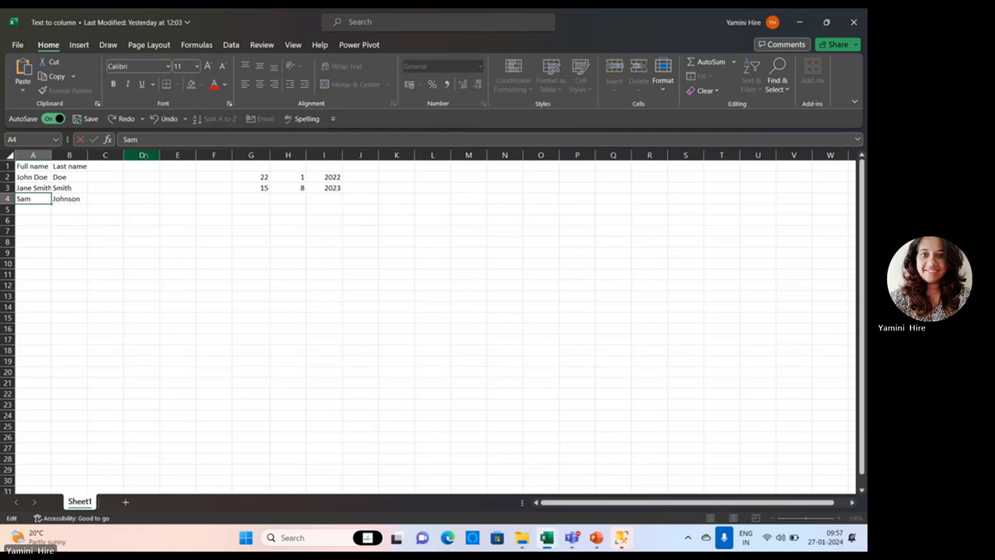
type("Johnson")
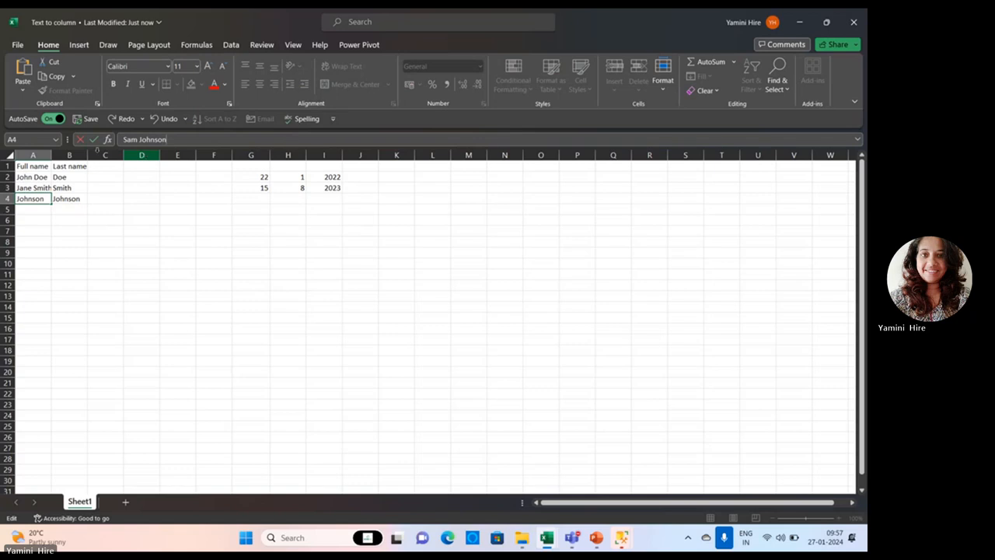
left_click(105, 262)
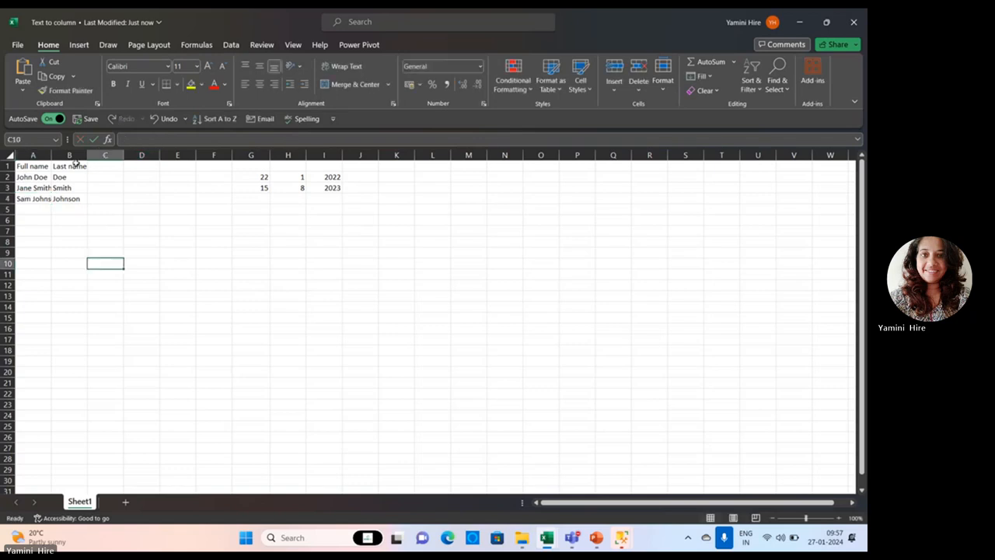
Insert a blank column before the Last name column.
left_click(74, 163)
right_click(78, 157)
left_click(113, 273)
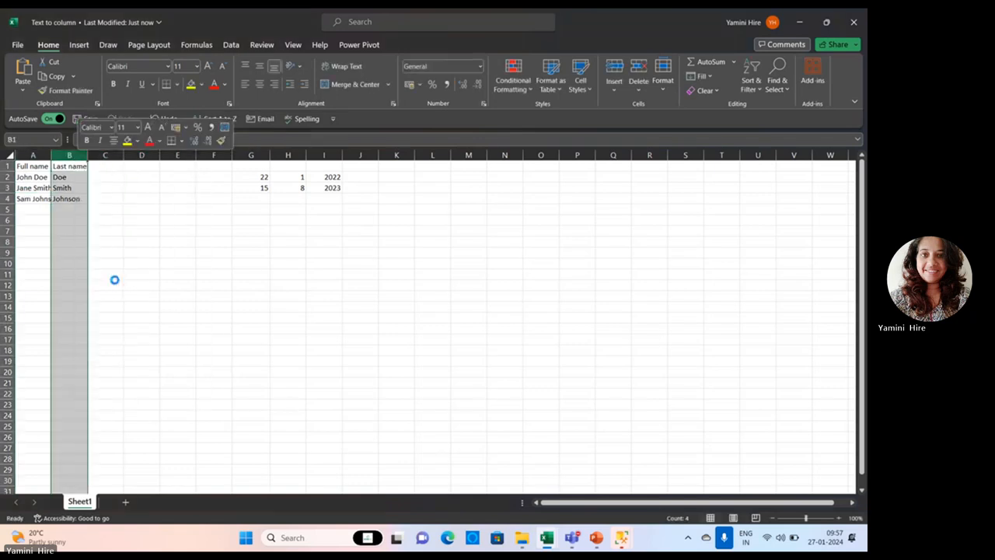
left_click(111, 246)
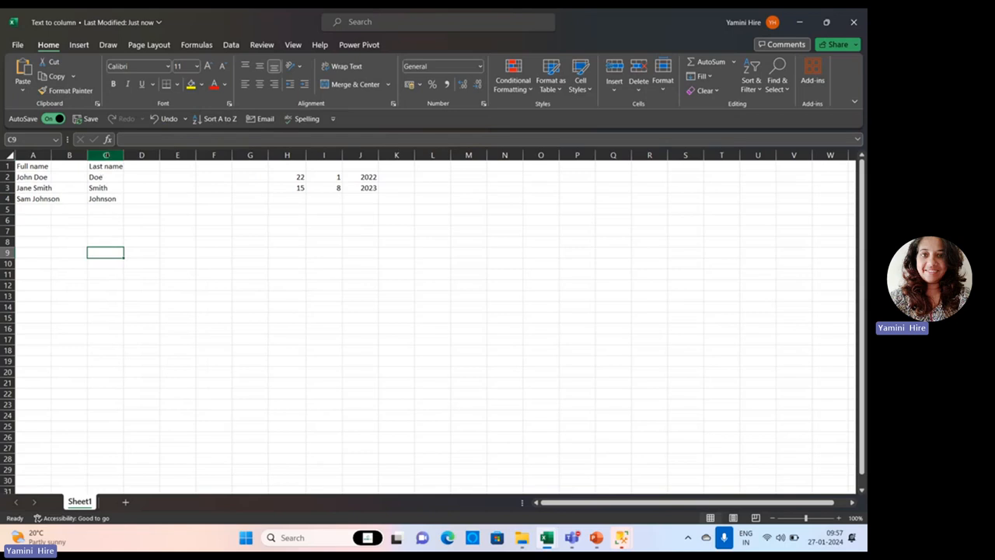
Delete the Last name column and autofit the width of column A to the full names.
right_click(111, 159)
left_click(138, 286)
left_click(138, 283)
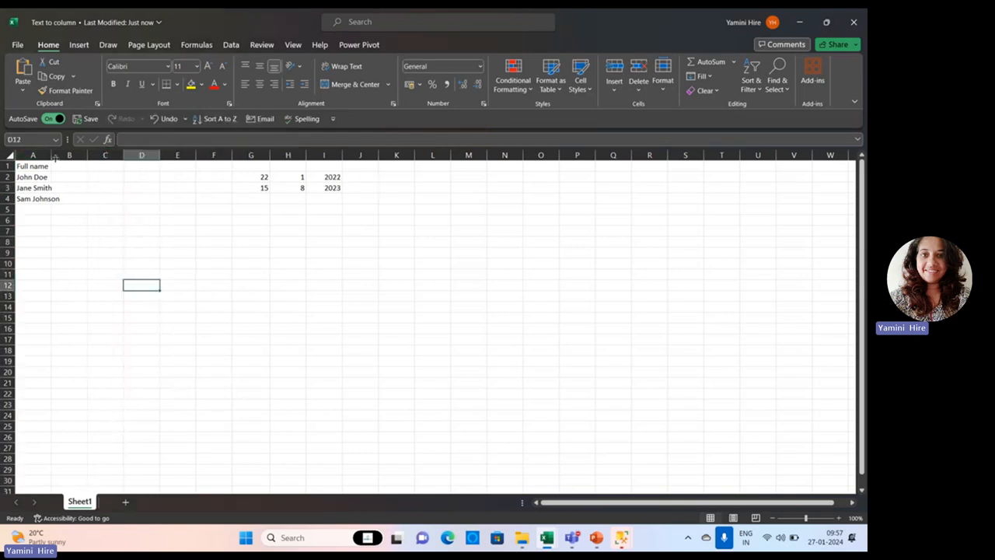
double_click(52, 154)
left_click(36, 155)
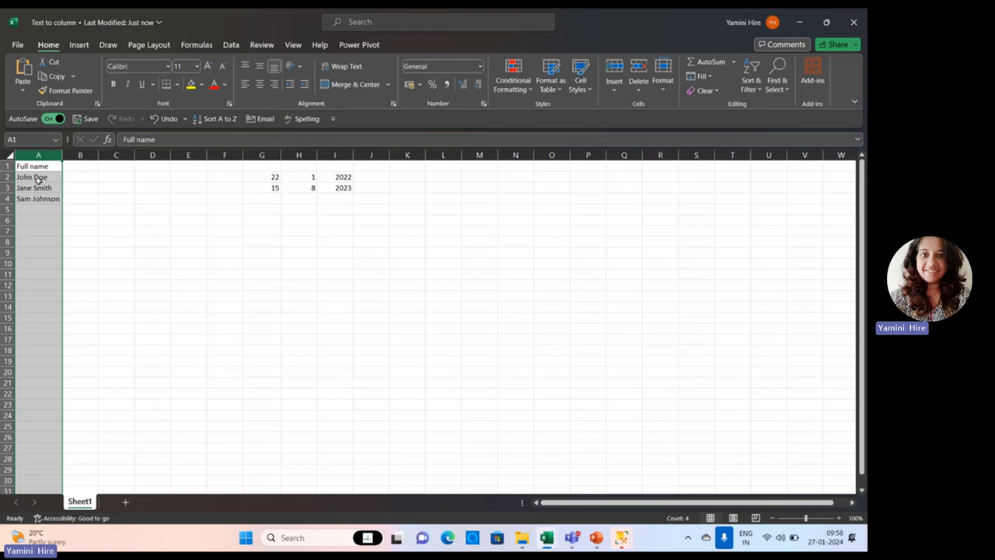
left_click(137, 251)
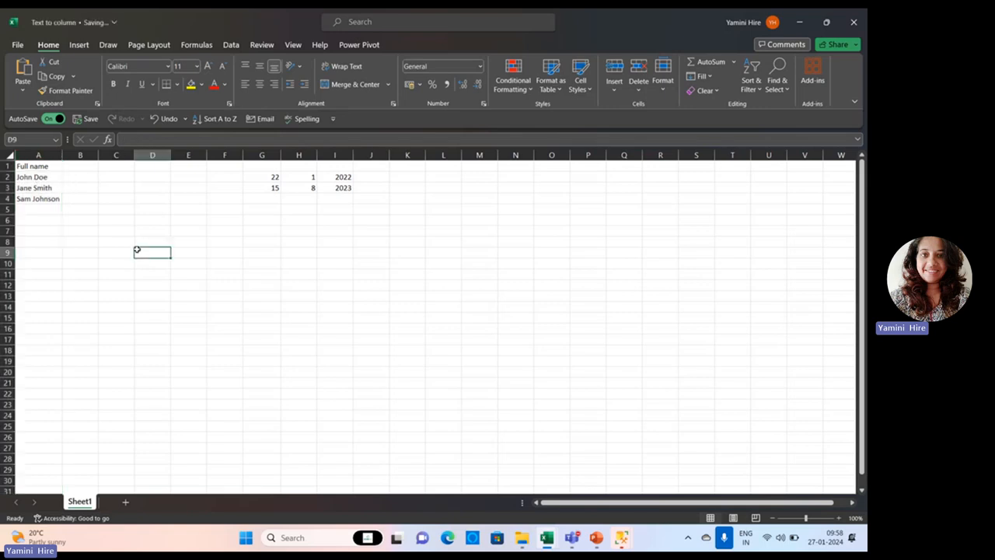
Split column A into separate name columns with delimited Text to Columns, adding Space as a delimiter and keeping the General format.
left_click(230, 45)
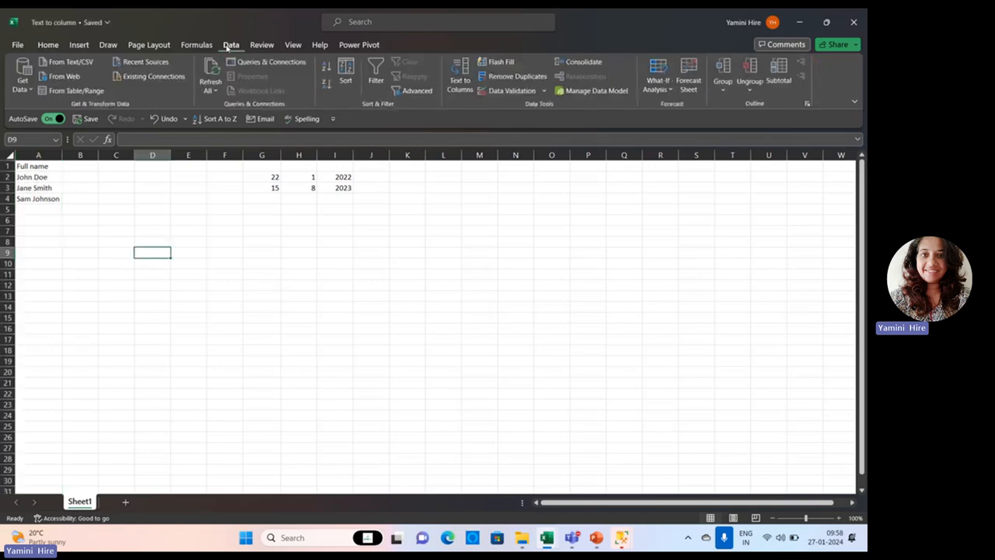
left_click(38, 154)
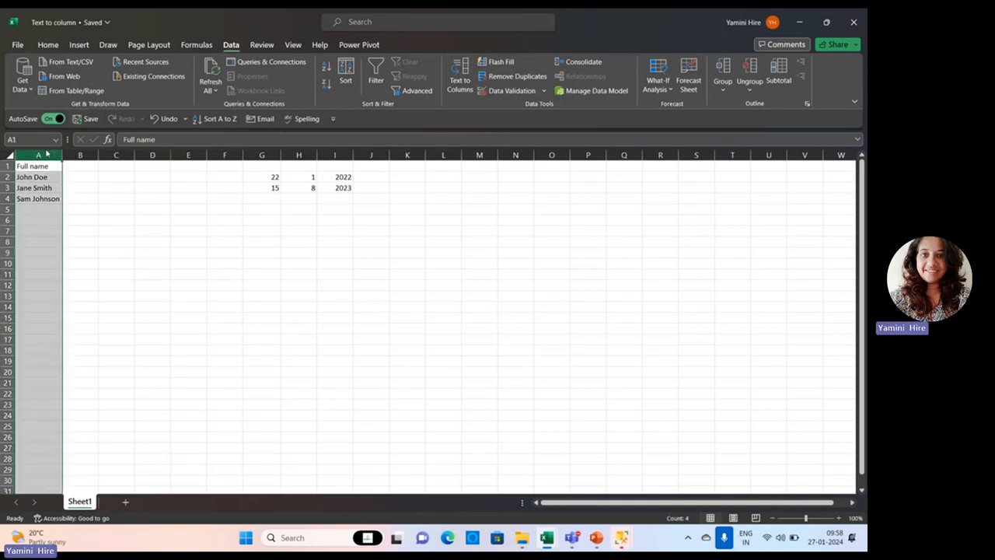
left_click(458, 82)
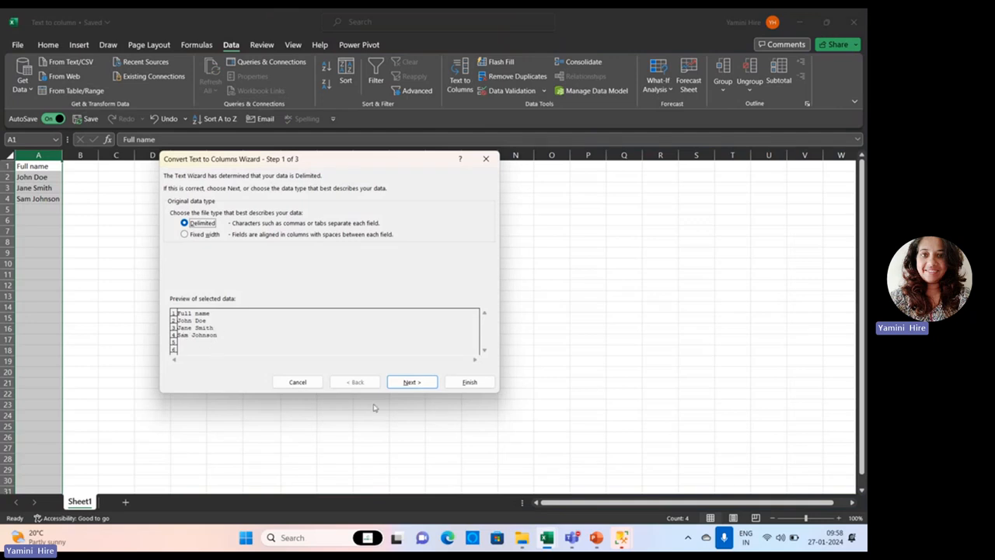
left_click(419, 383)
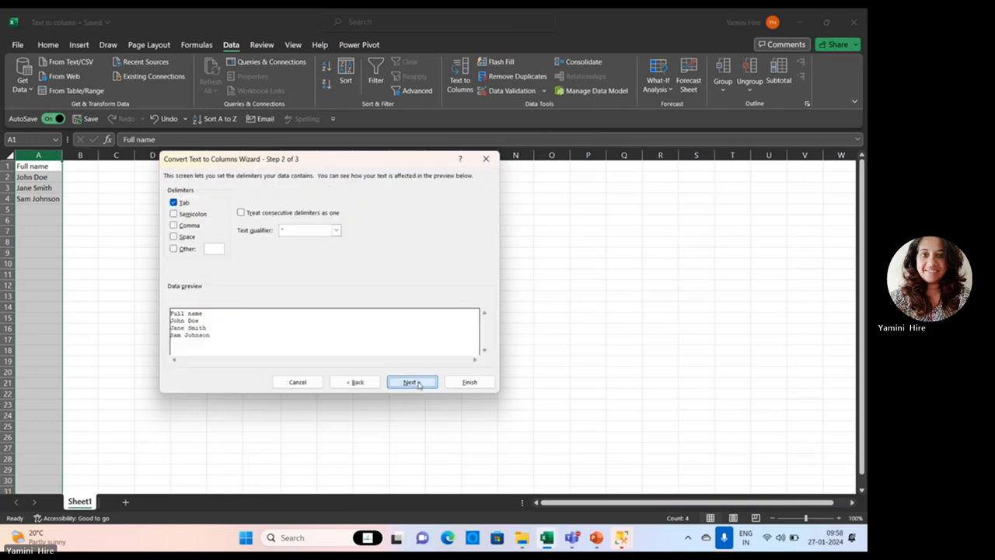
left_click(176, 238)
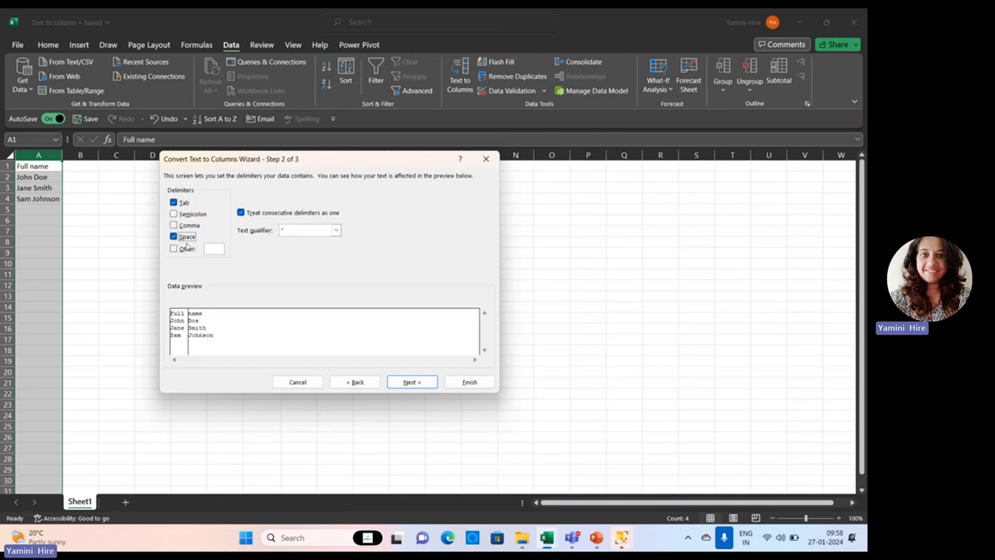
left_click(413, 384)
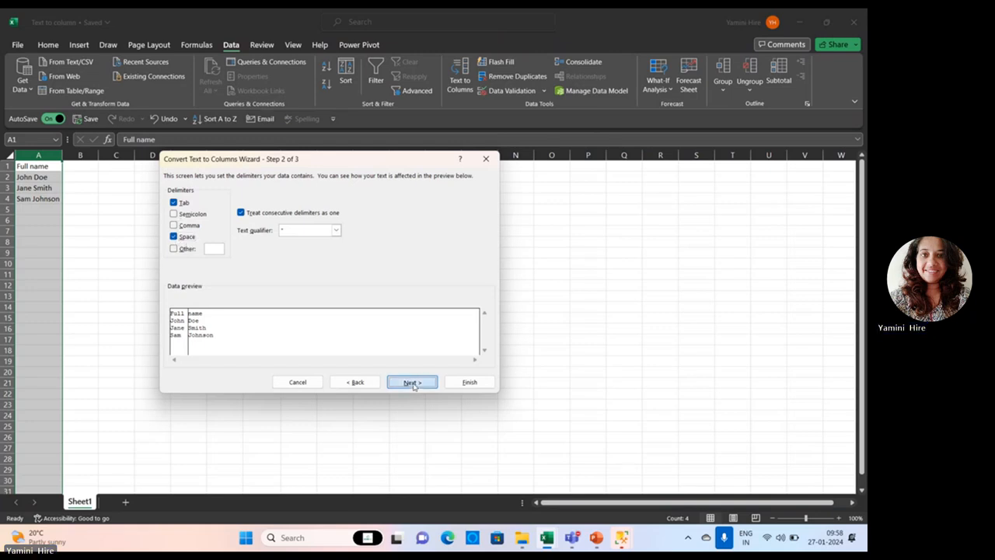
left_click(480, 385)
left_click(89, 245)
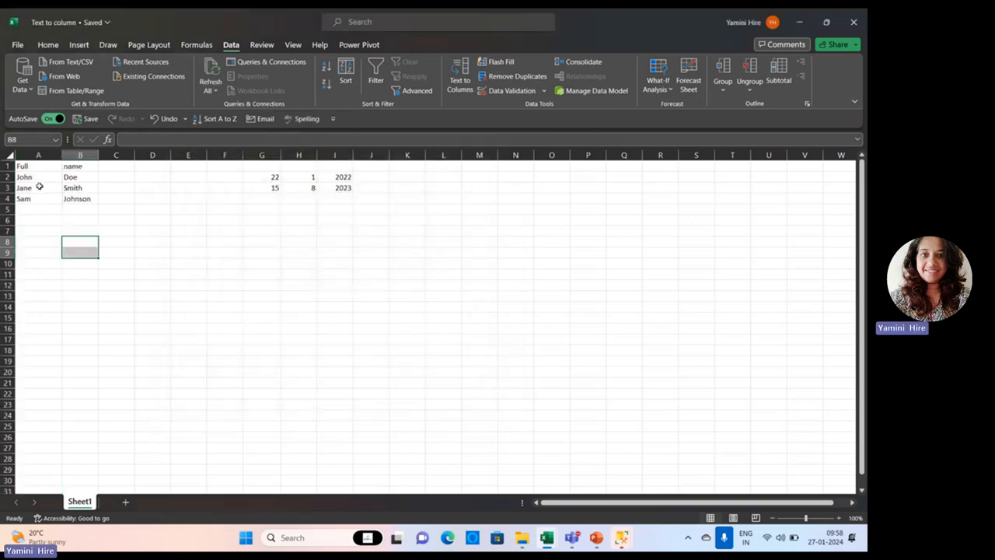
left_click_drag(35, 179, 82, 199)
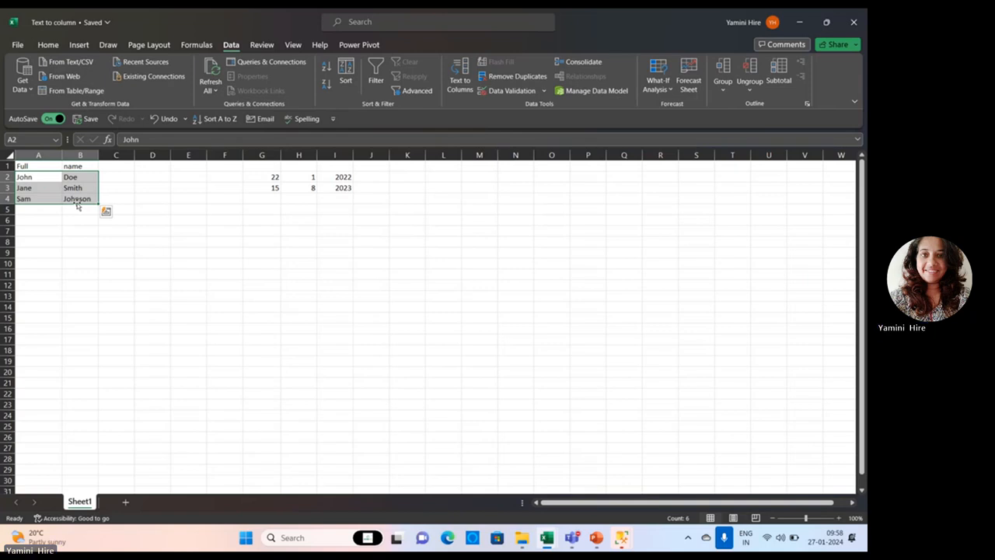
left_click(102, 265)
left_click_drag(30, 178, 83, 204)
left_click(286, 256)
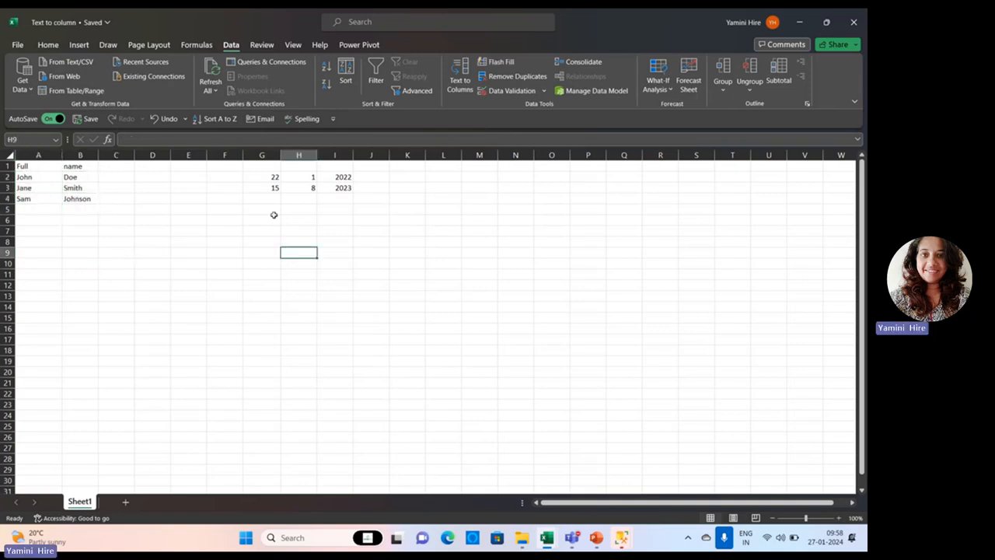
Enter the dates 22 Jan 2023 and 15 Mar 24 in cells G6 and G7, and clear the old date parts in G2:J3.
left_click(263, 223)
type("22")
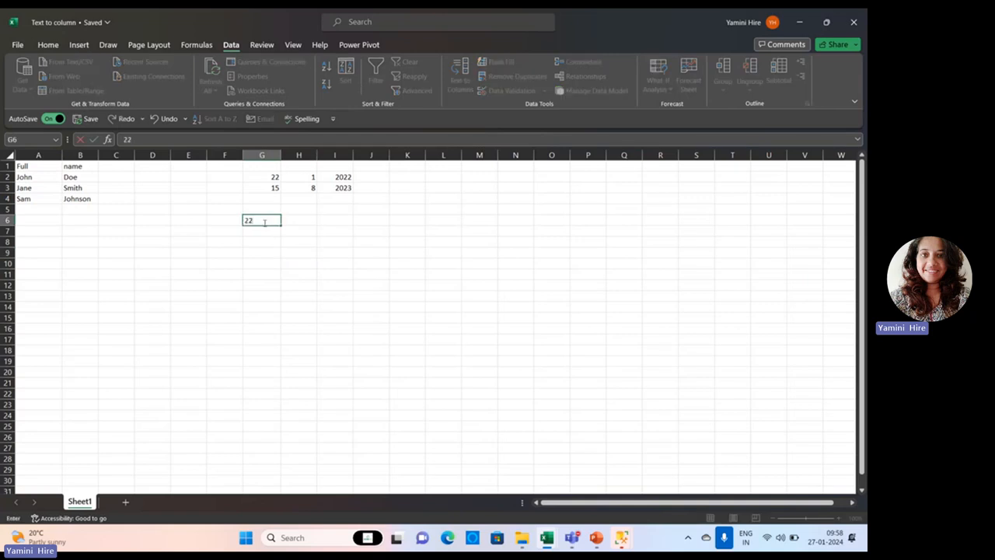
type(" Jan 2")
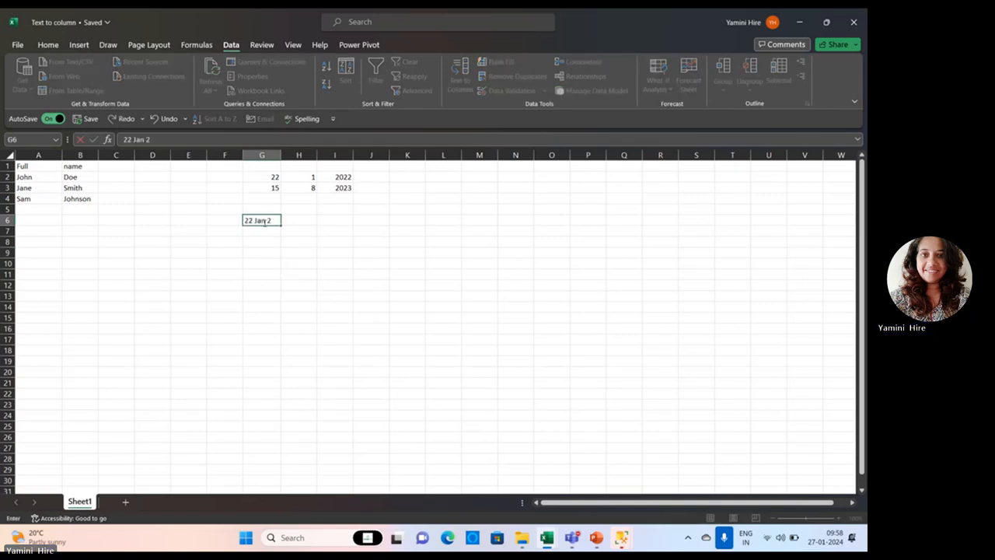
type("023")
key("Return")
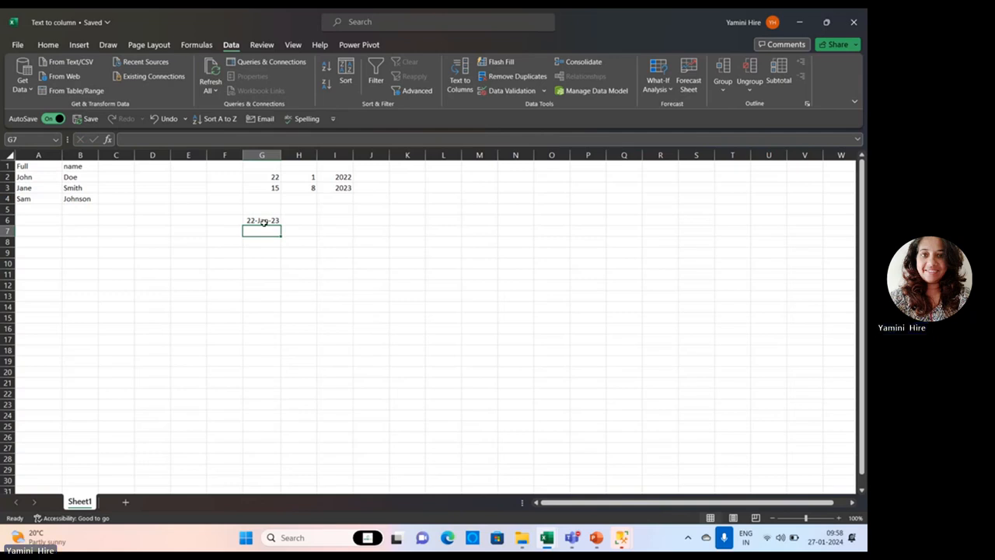
type("15 Mar")
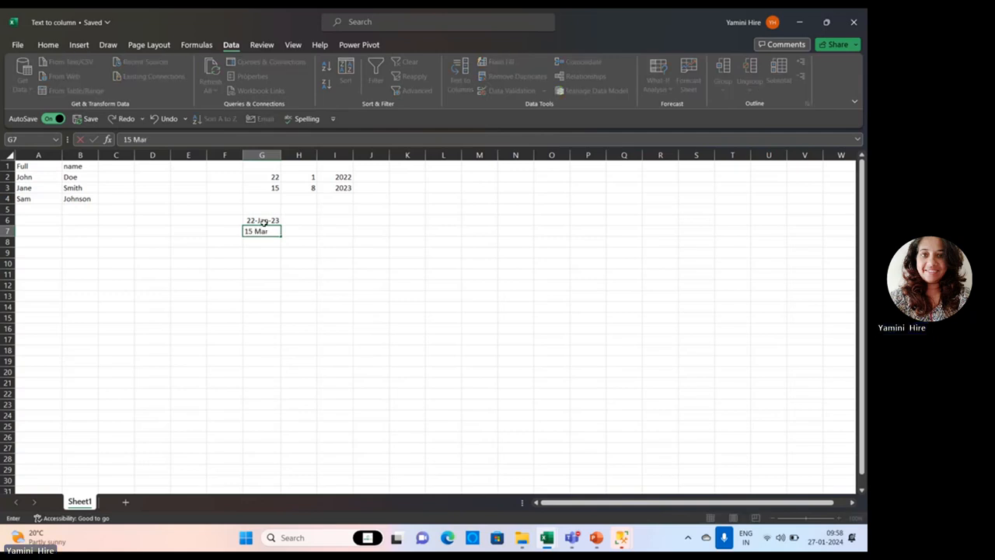
type(" 24")
key("Return")
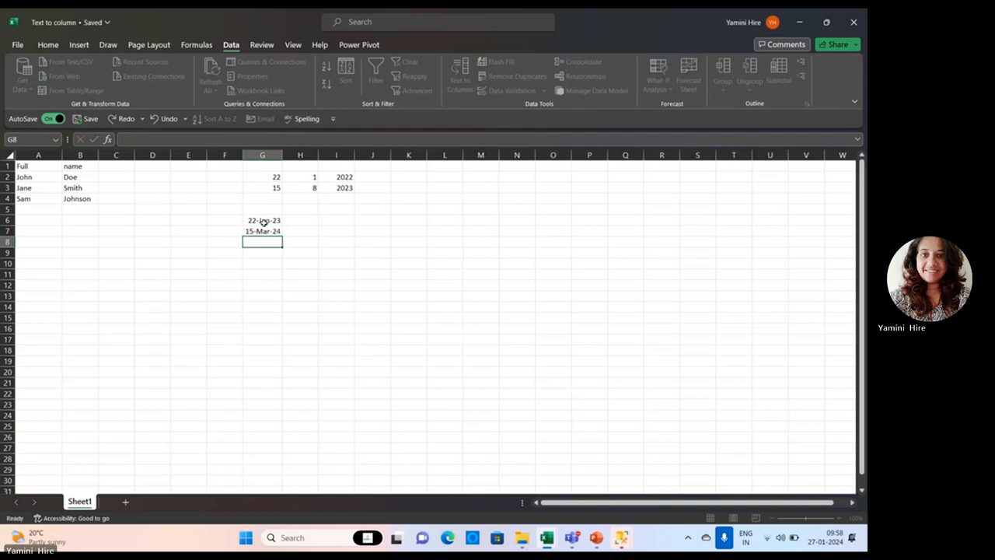
left_click_drag(274, 179, 373, 187)
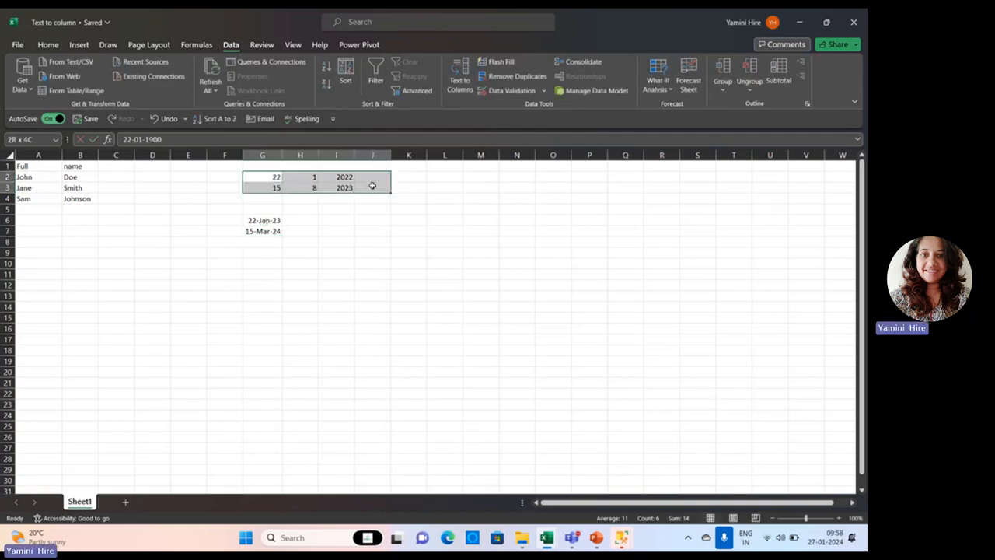
key("Delete")
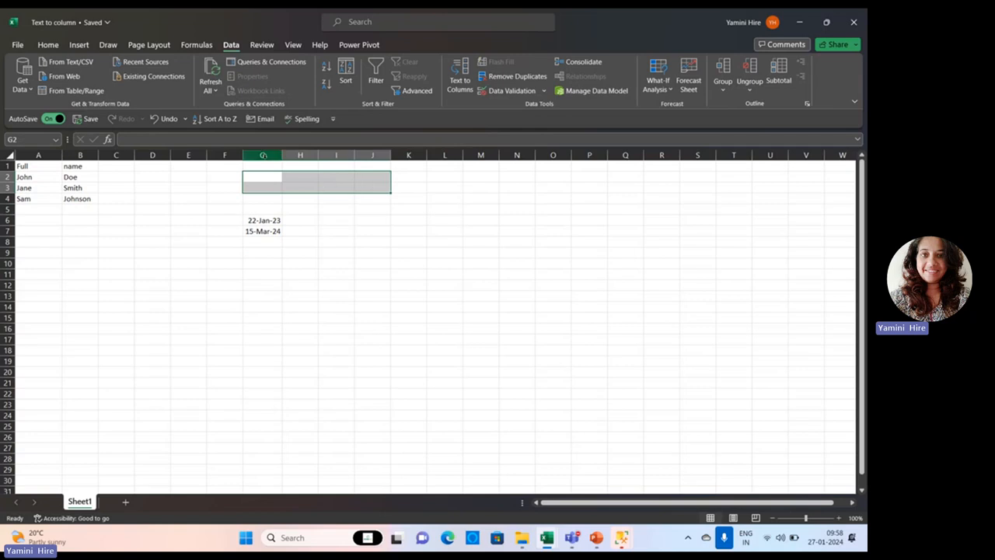
Start Text to Columns on the dates in column G and choose the Delimited data type.
left_click(262, 155)
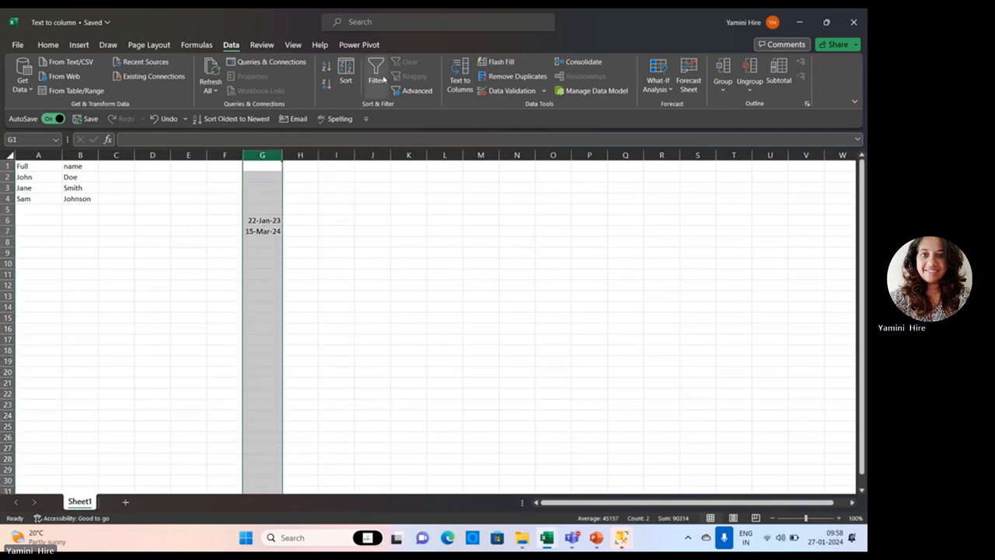
left_click(459, 78)
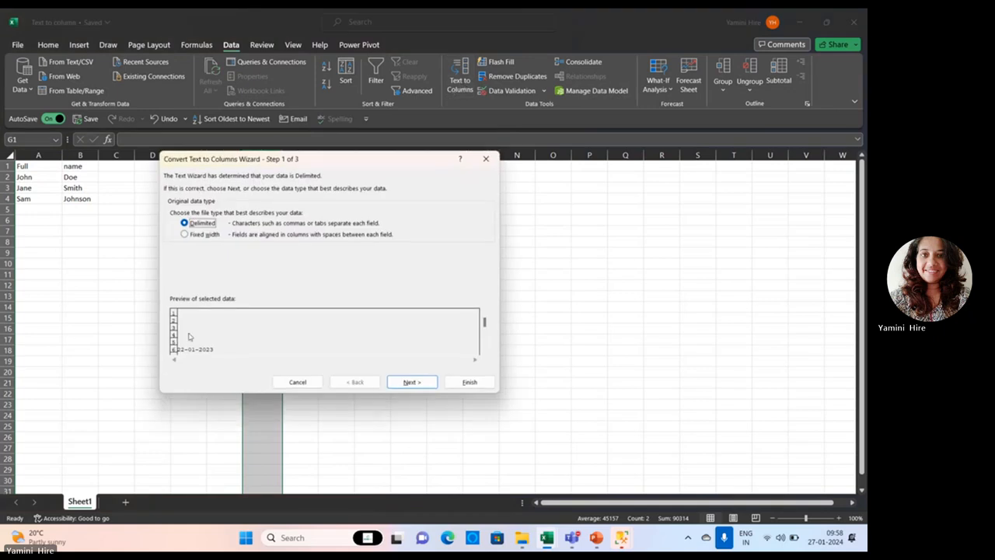
left_click(204, 236)
left_click(197, 223)
left_click(402, 381)
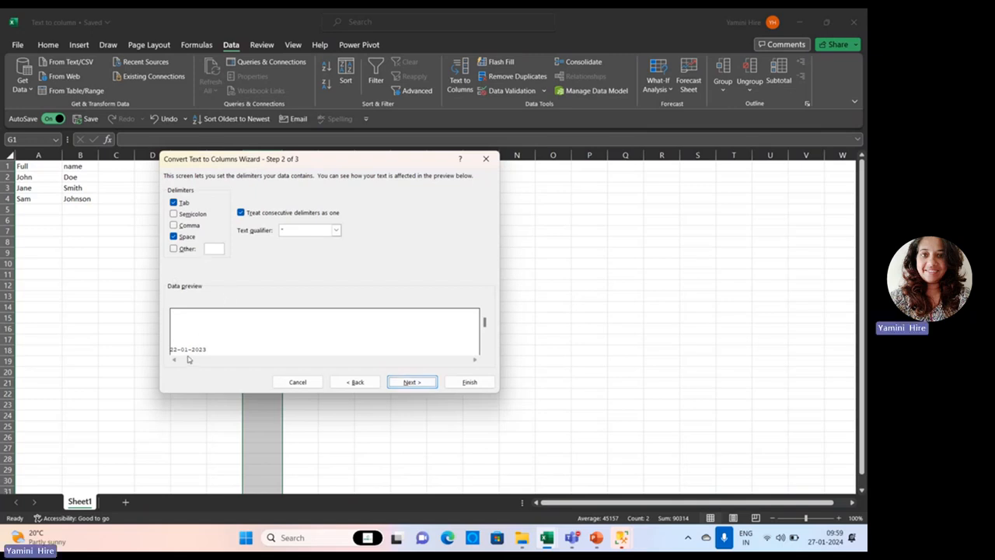
Swap the Space delimiter for a custom hyphen "-" and finish splitting the dates from $G$1 in General format.
left_click(177, 226)
left_click(177, 225)
left_click(173, 237)
left_click(174, 249)
type("-")
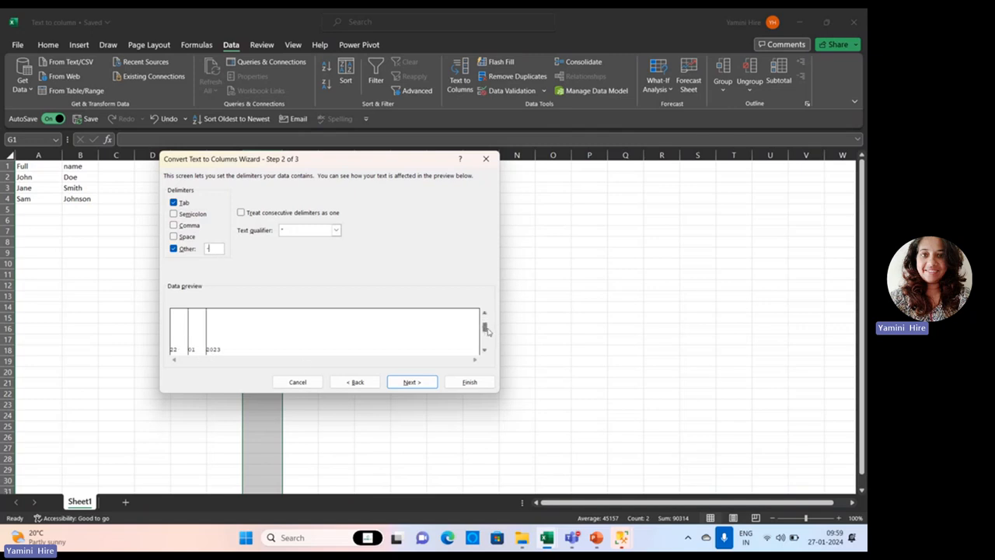
left_click(418, 383)
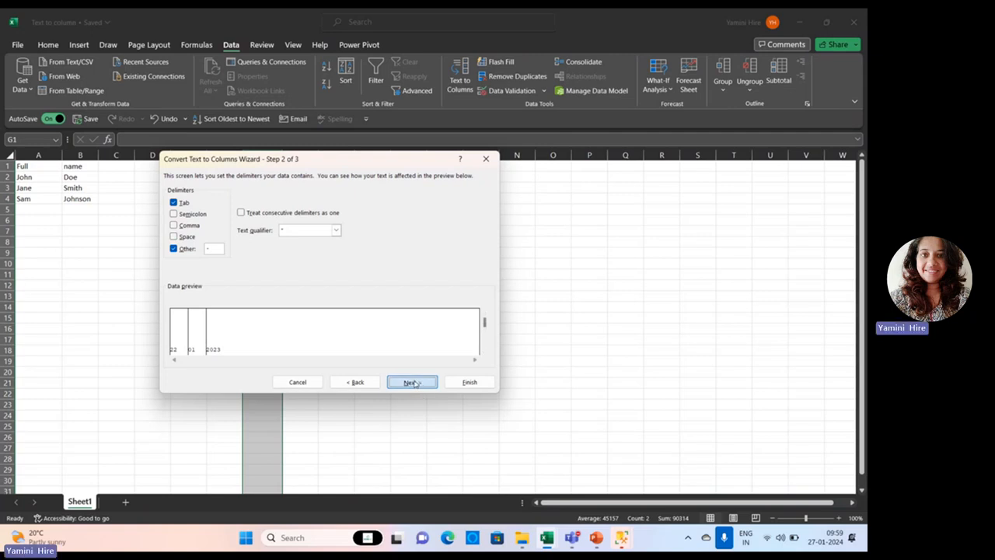
left_click(467, 381)
left_click(314, 339)
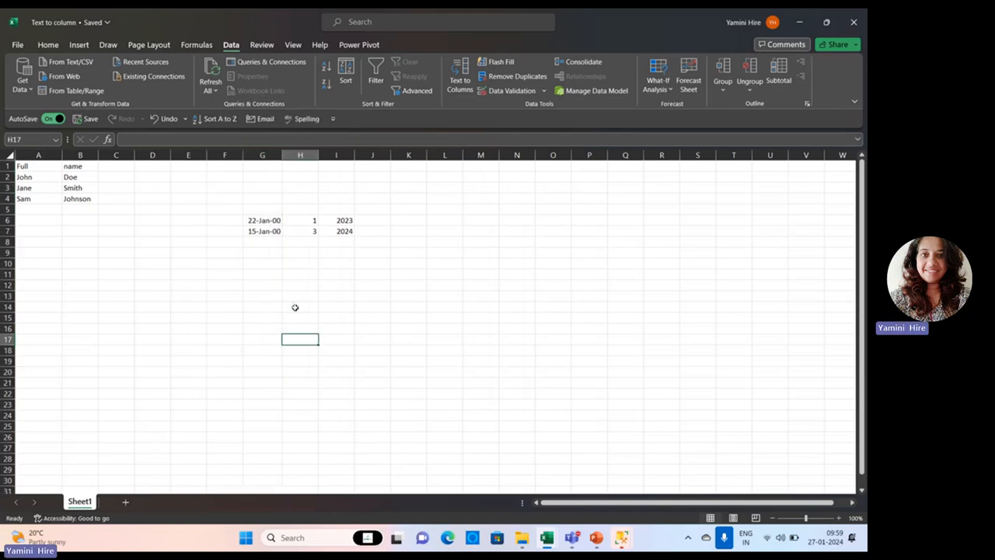
Format column G with the Date category using the 14 March 2012 type.
left_click_drag(270, 221, 272, 231)
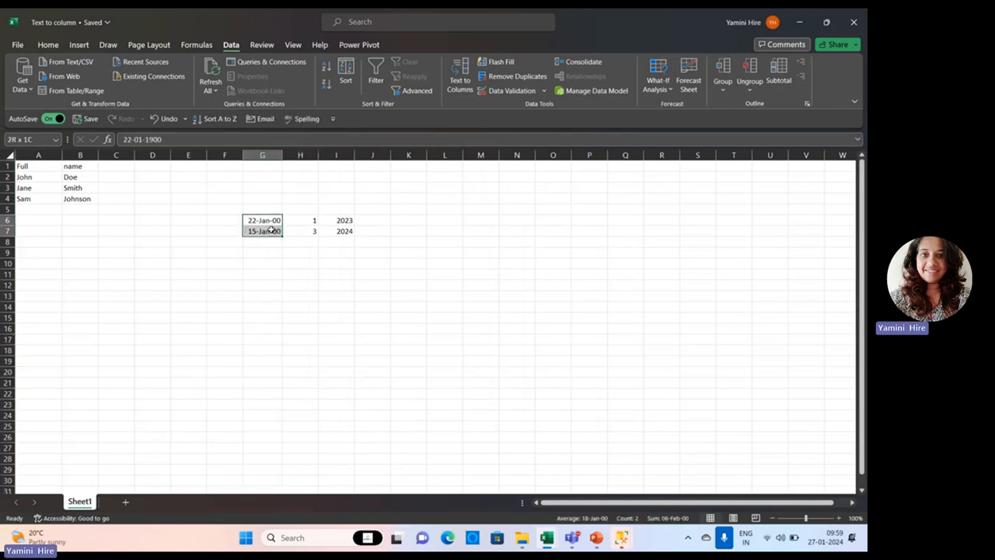
left_click(261, 154)
right_click(261, 153)
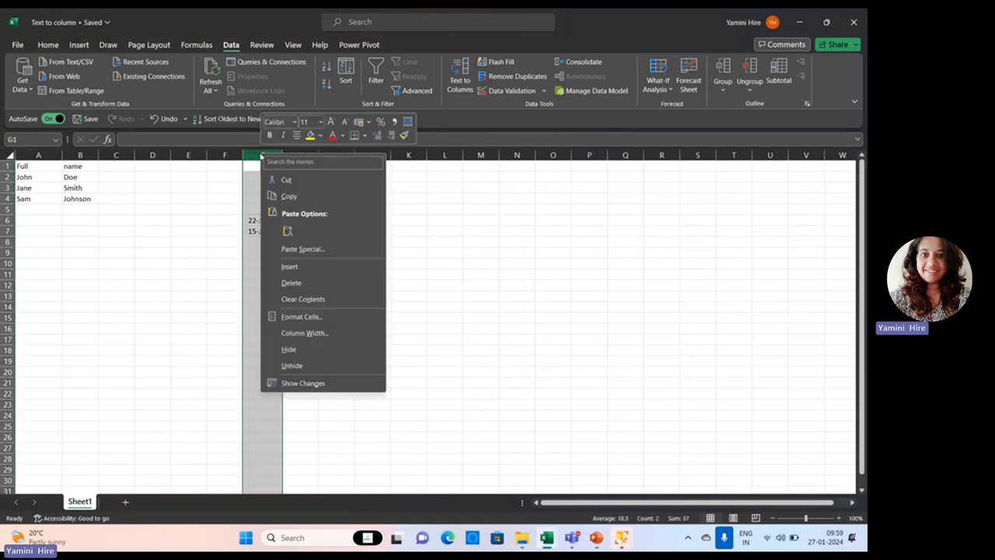
left_click(314, 333)
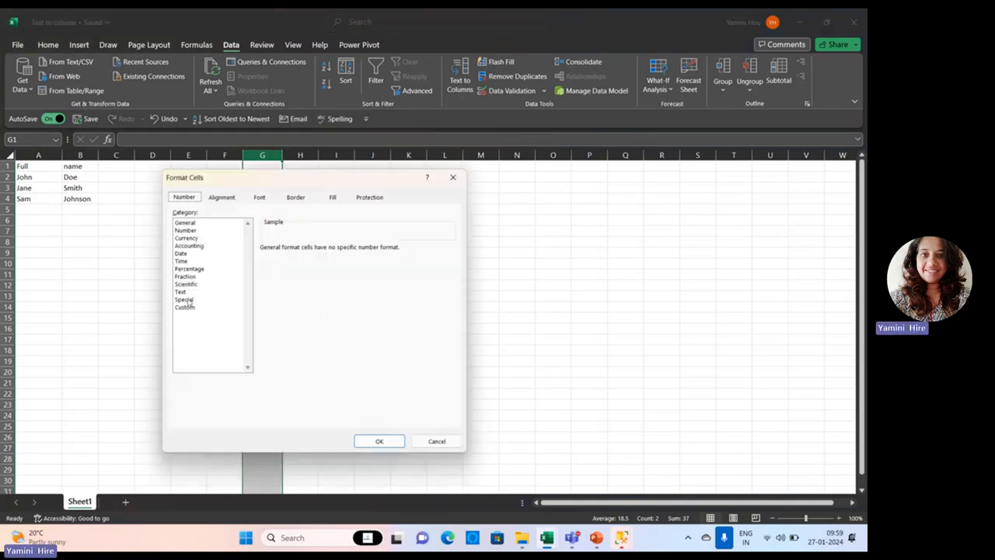
left_click(185, 230)
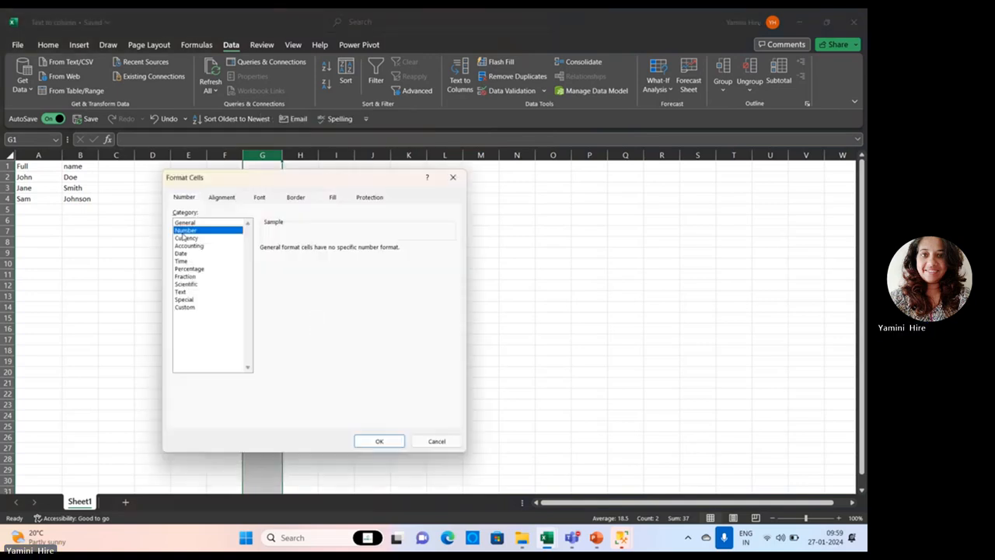
left_click(180, 253)
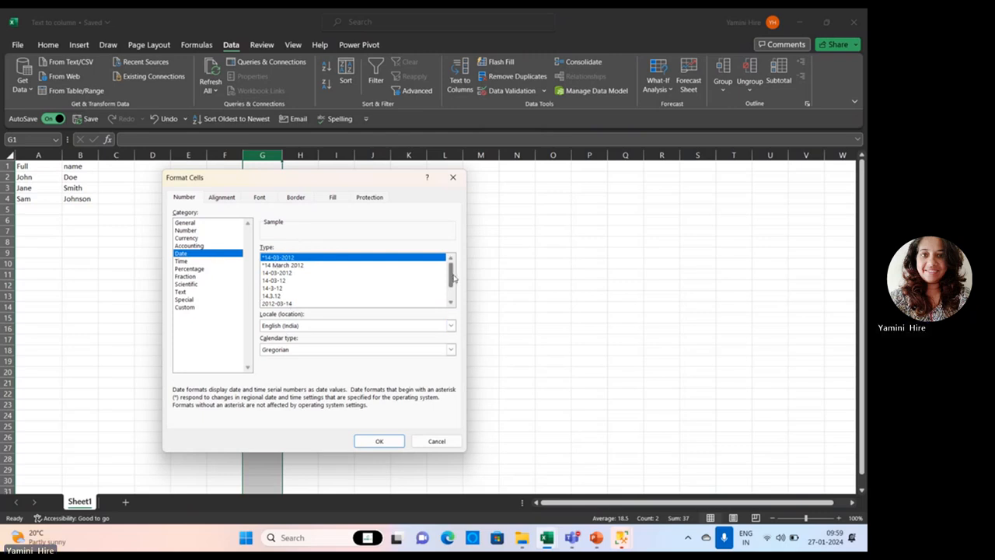
scroll(451, 284, "down", 2)
left_click(298, 290)
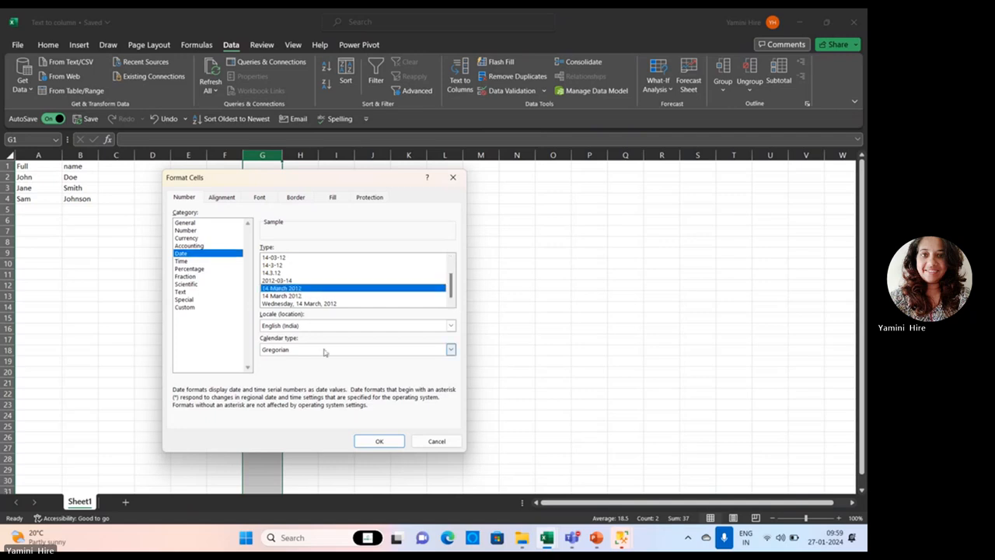
left_click(380, 441)
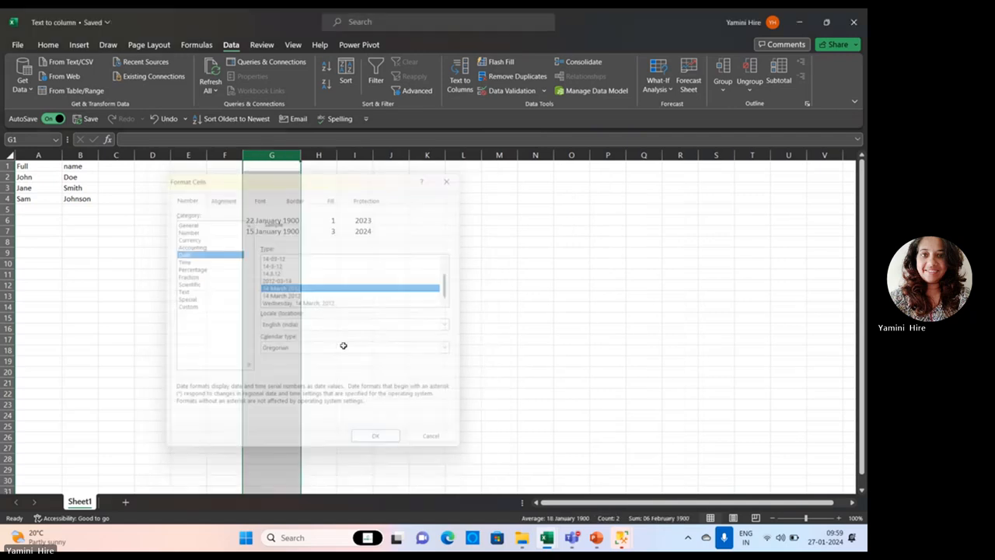
Change the format of column G to the Number category and check the value in G6.
right_click(274, 156)
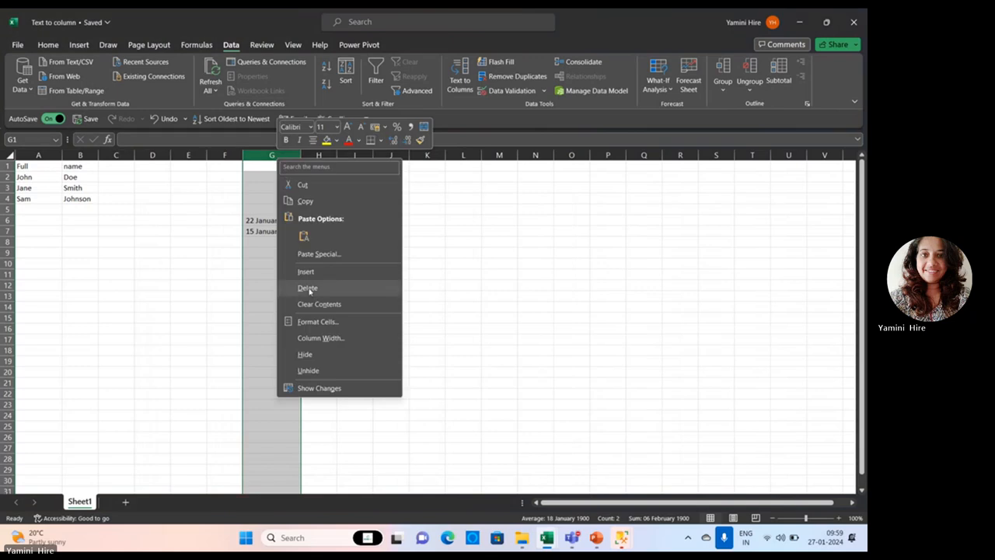
left_click(317, 321)
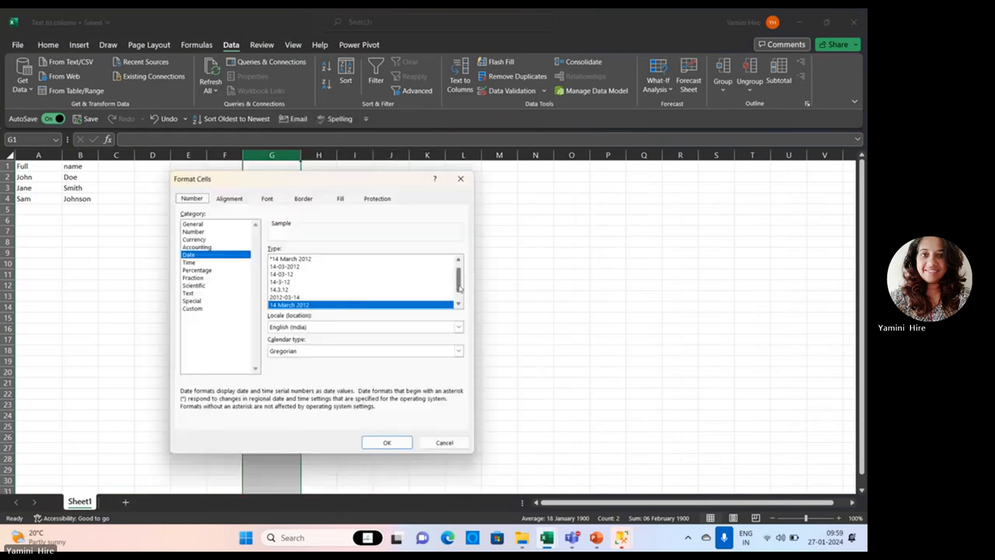
left_click_drag(458, 287, 450, 241)
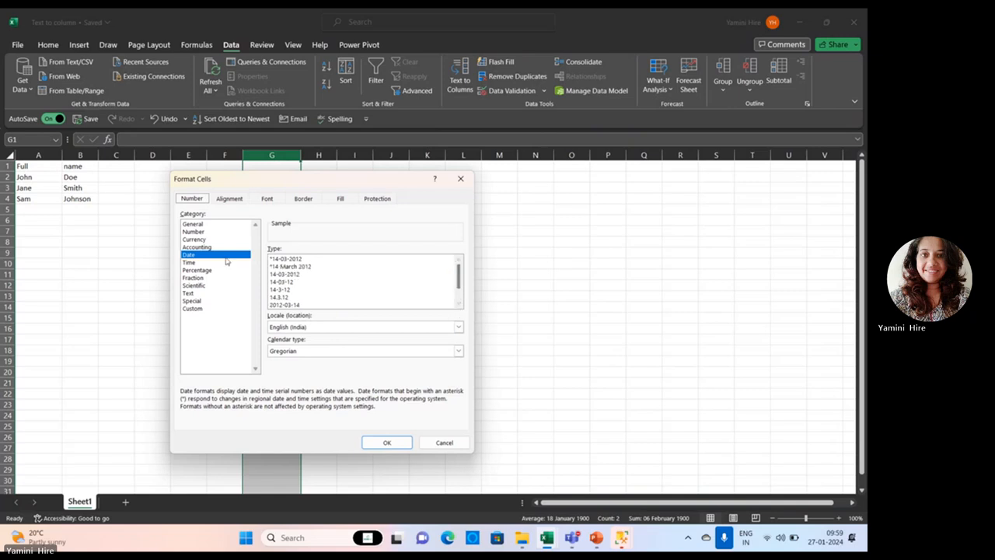
left_click(202, 232)
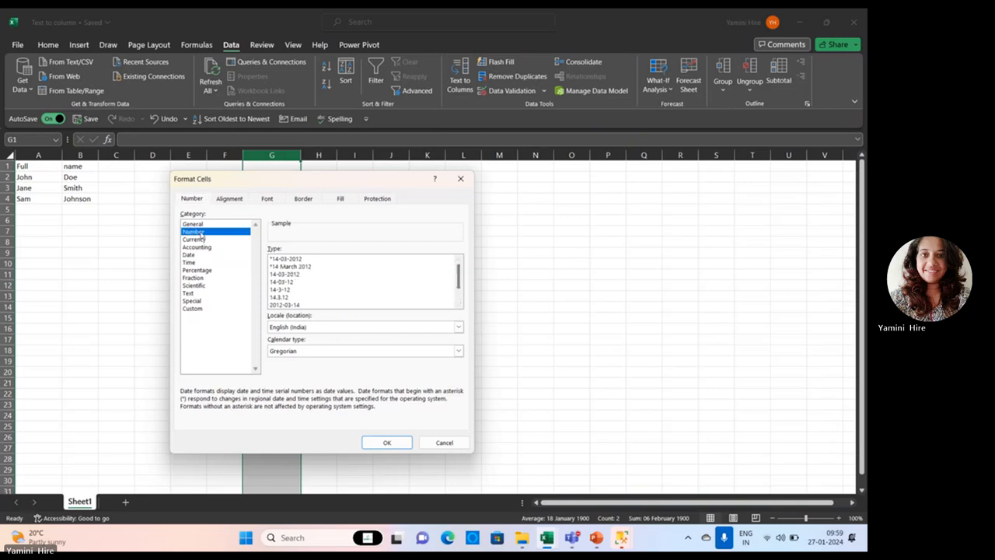
left_click(388, 443)
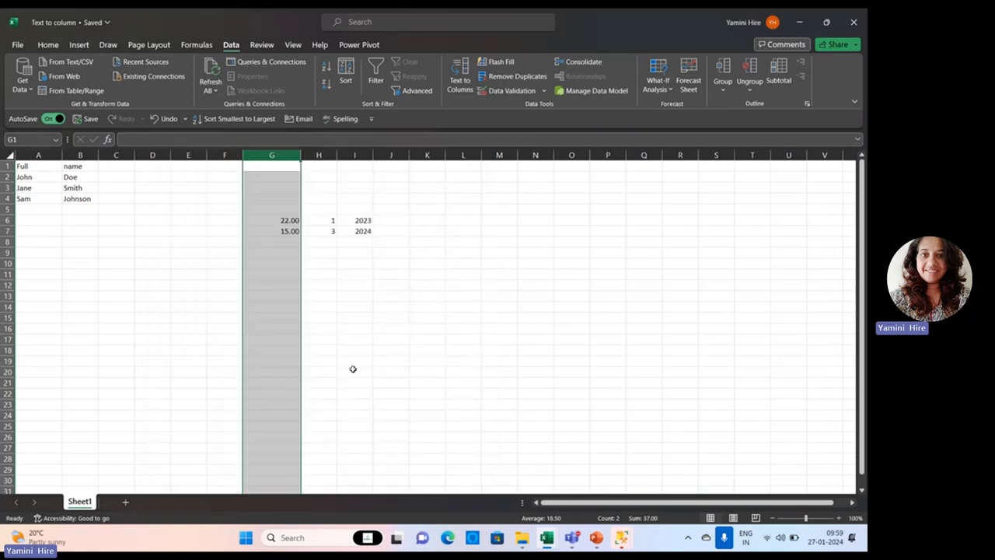
left_click(351, 363)
left_click(285, 220)
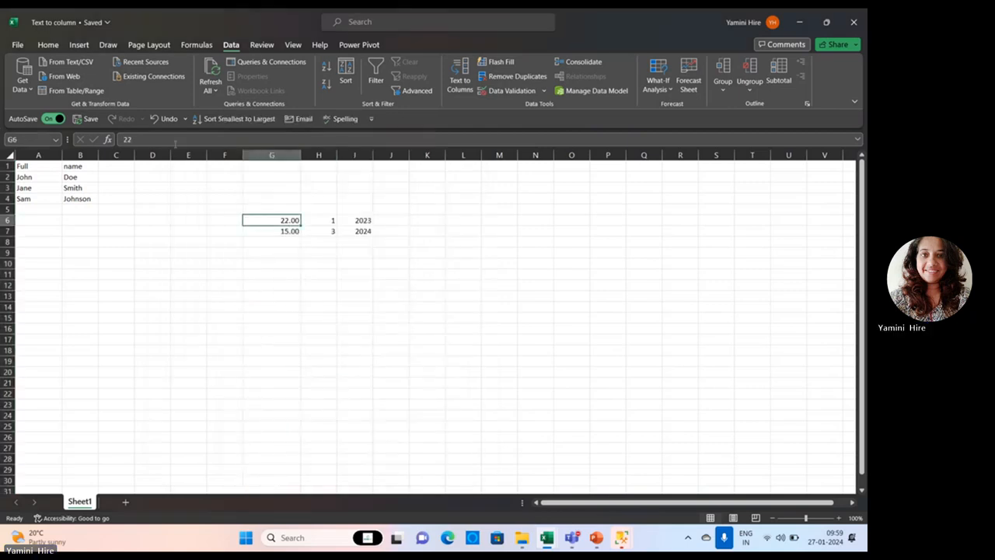
Reduce the decimal places of column G's Number format to 0.
left_click(272, 155)
left_click(269, 294)
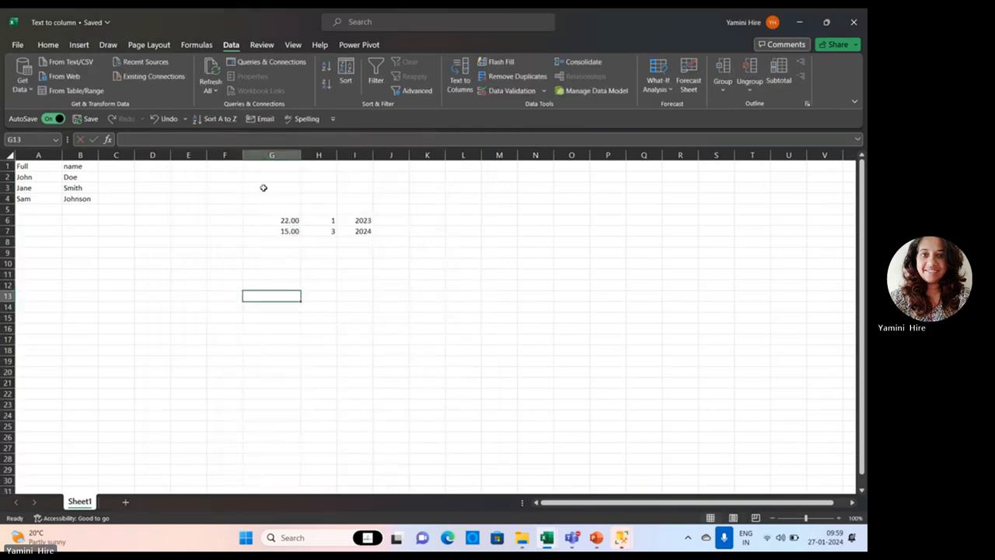
left_click(265, 156)
right_click(266, 157)
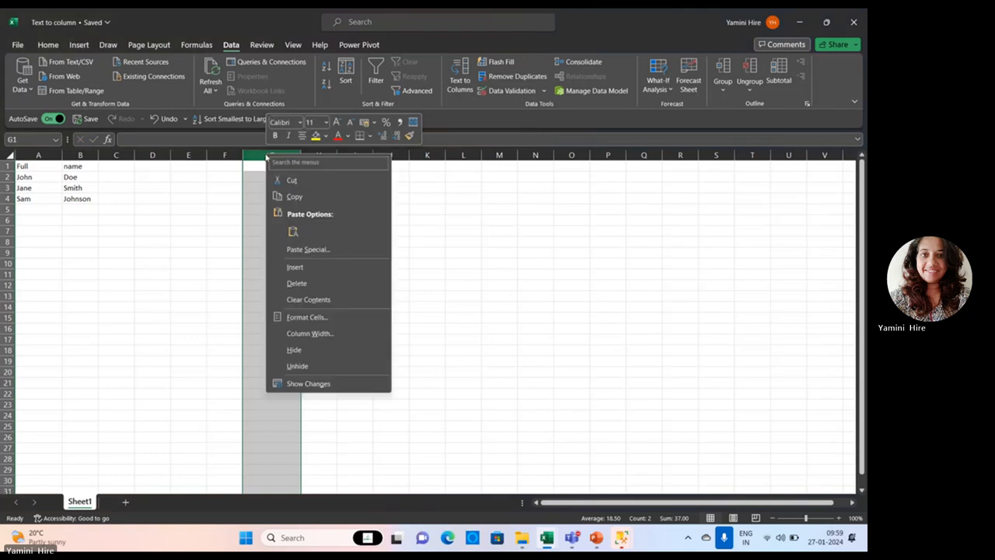
left_click(321, 318)
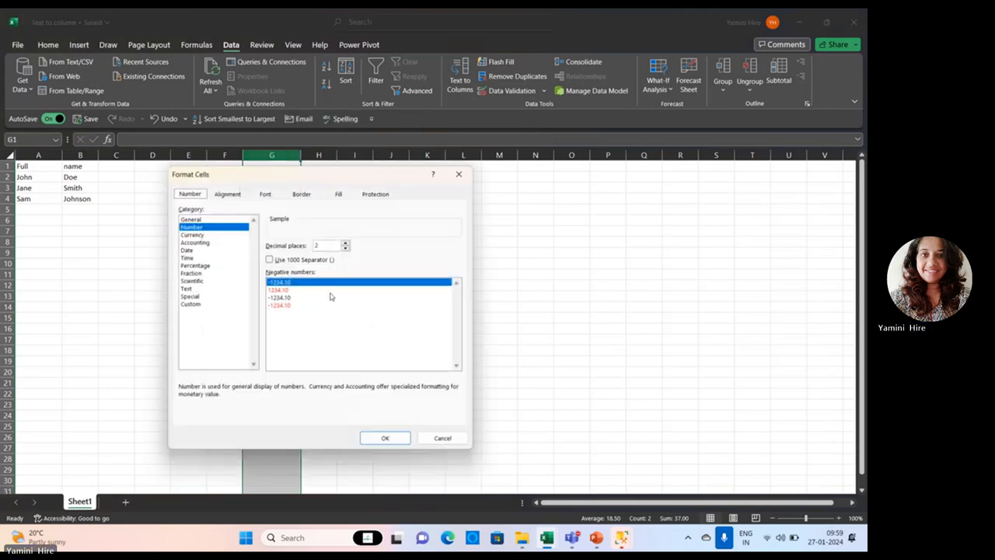
left_click(346, 247)
left_click(346, 248)
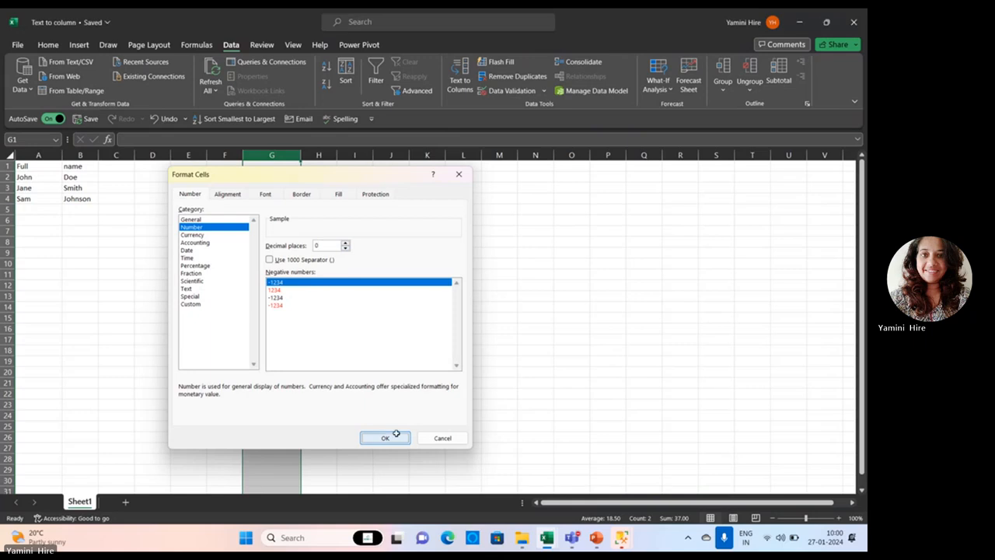
left_click(385, 438)
left_click(420, 340)
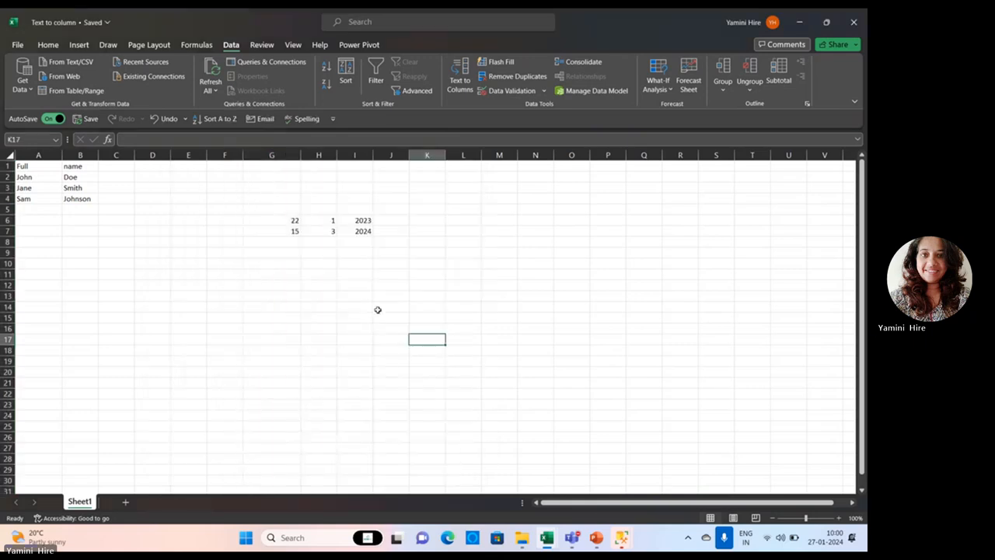
Highlight the separated day, month and year columns G, H and I in turn.
left_click(289, 155)
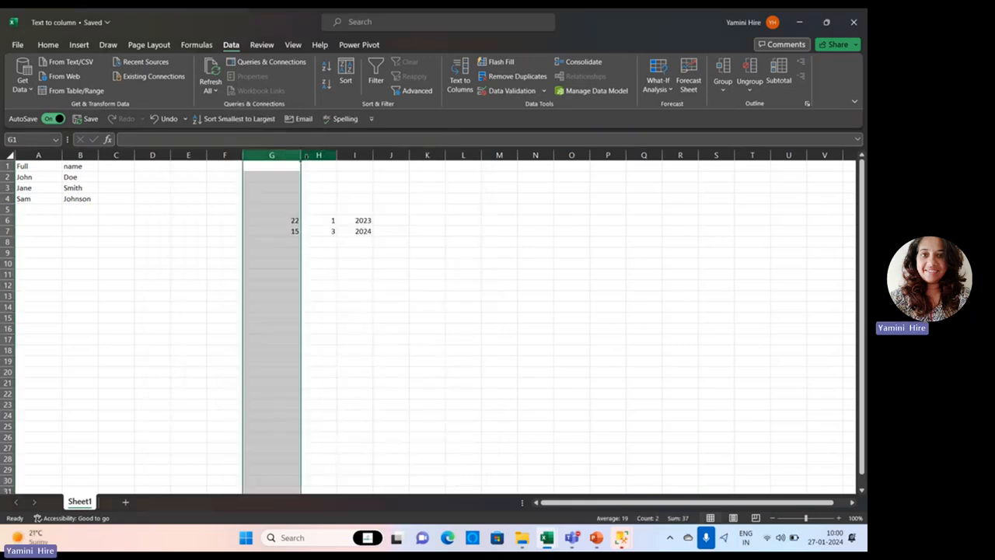
left_click(310, 156)
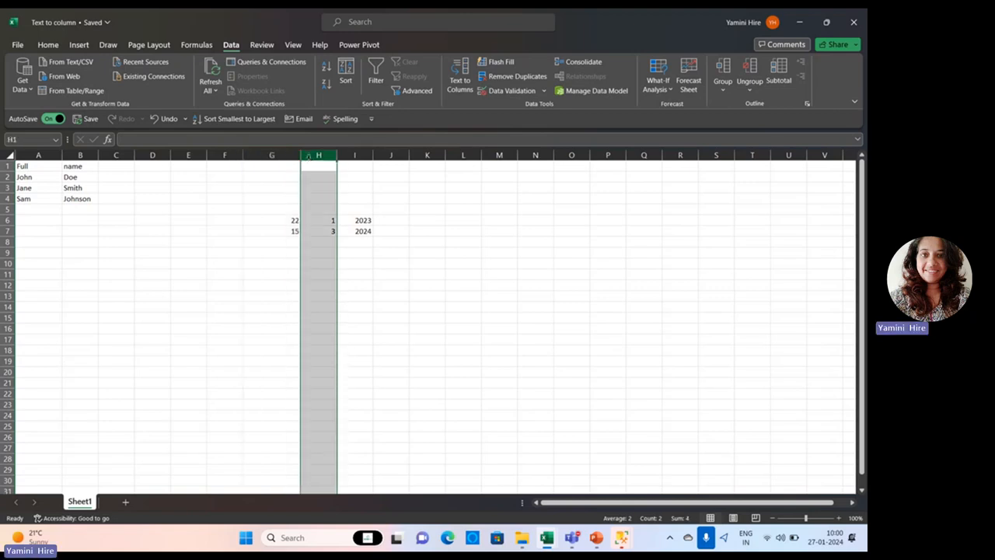
left_click(360, 155)
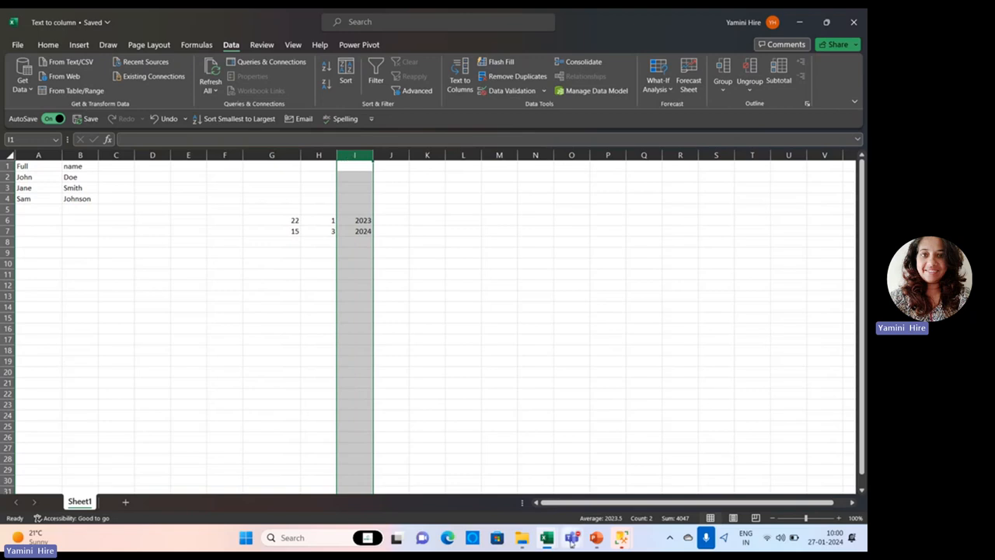
Switch to the Module 2 Data Import and Cleaning presentation in PowerPoint and start the slide show from the Text-to-Columns Feature slide.
mouse_move(597, 539)
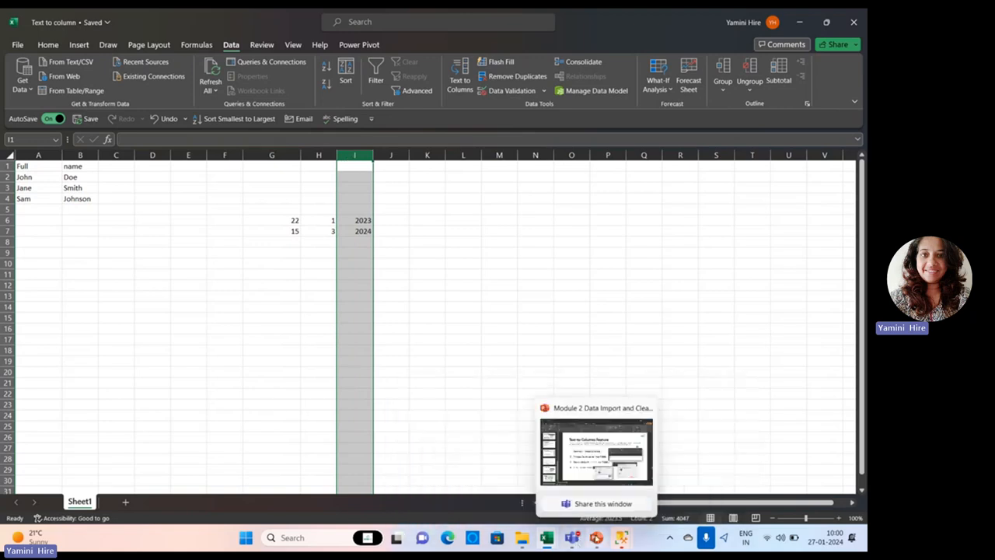
left_click(576, 423)
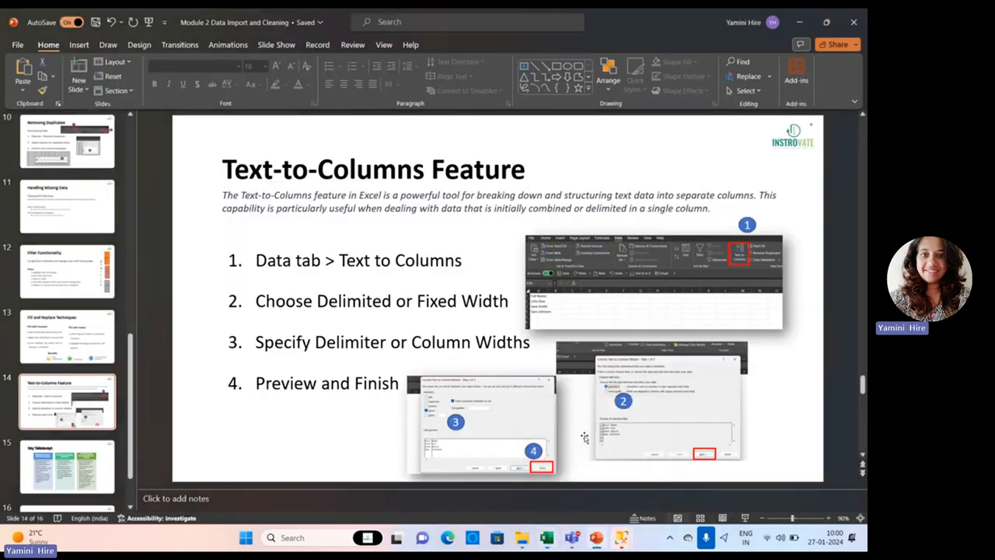
left_click(744, 518)
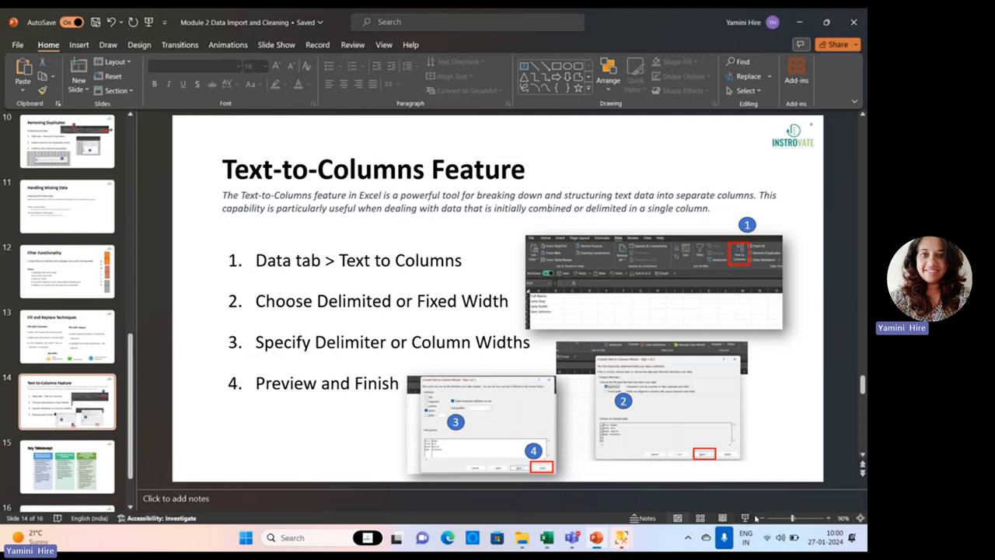